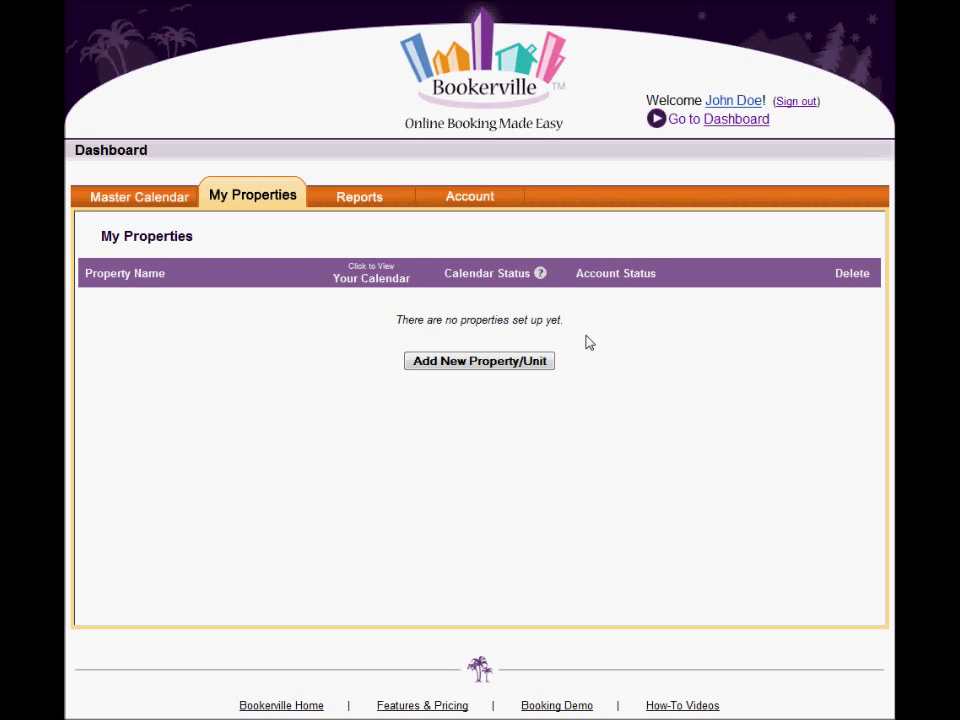
Step: Start a new property/unit and dismiss the Enter Basic Information notice to show the blank setup form
{"action": "left_click", "coordinate": [490, 366]}
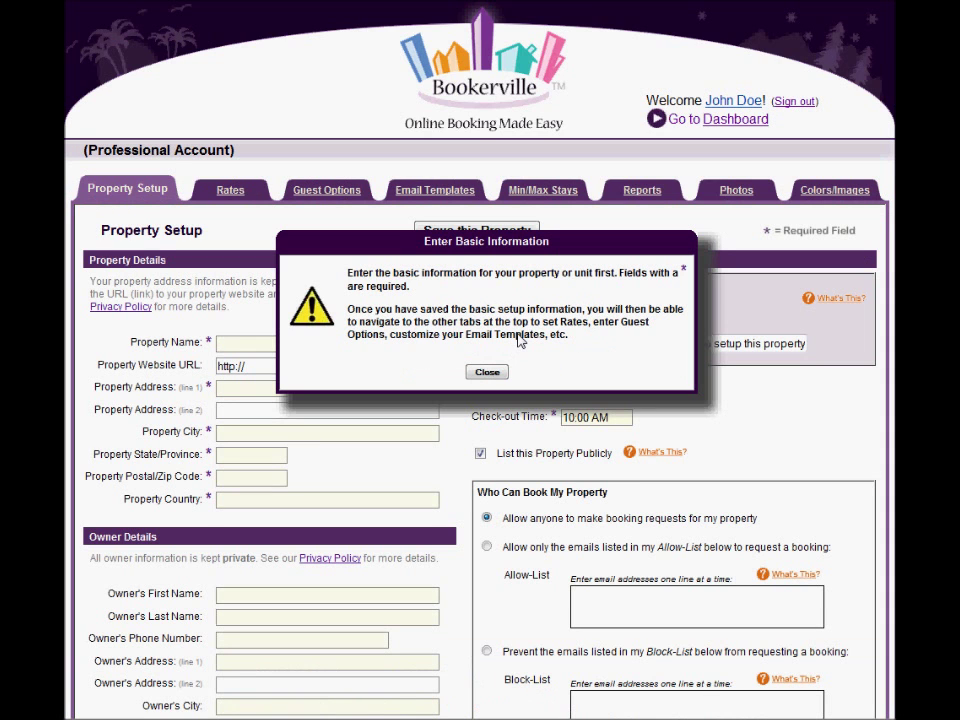
{"action": "left_click", "coordinate": [480, 453]}
{"action": "left_click", "coordinate": [490, 372]}
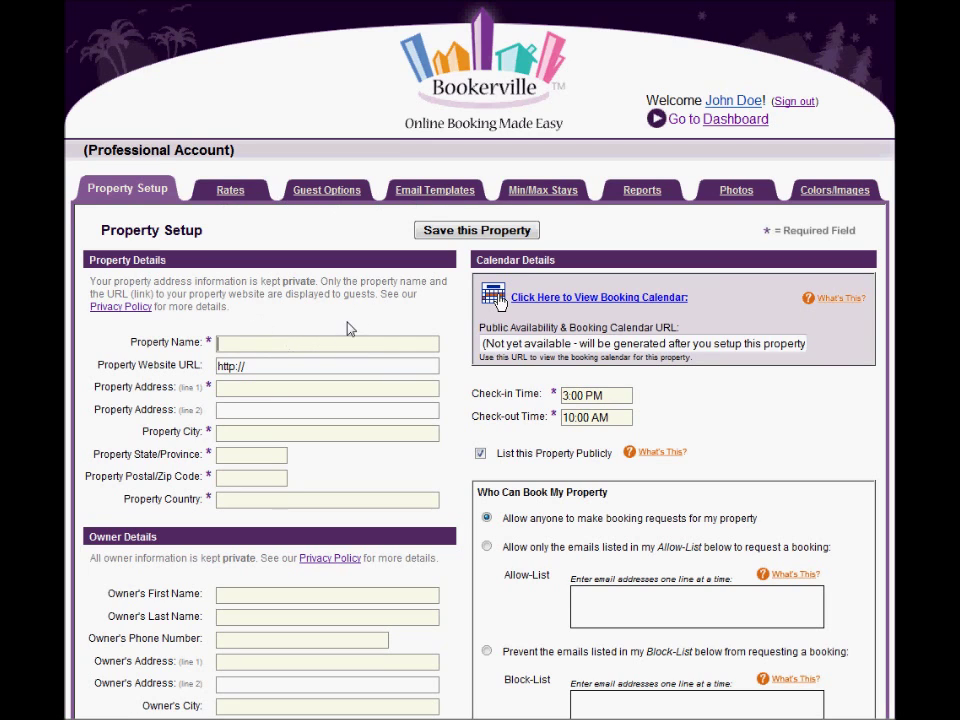
{"action": "type", "text": "S"}
{"action": "key", "text": "Down"}
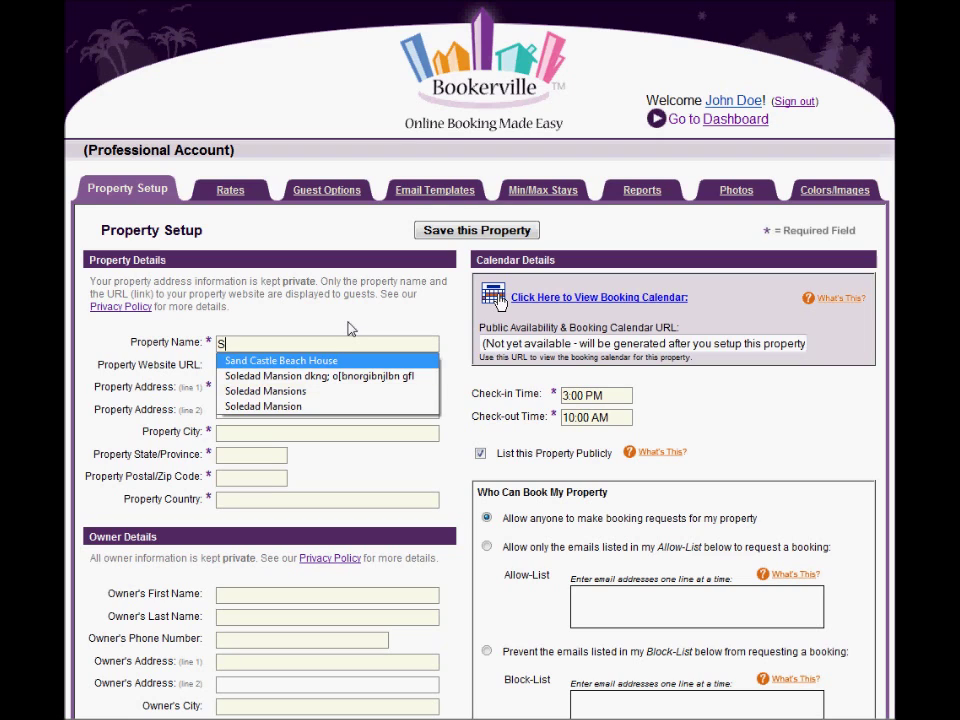
{"action": "key", "text": "Return"}
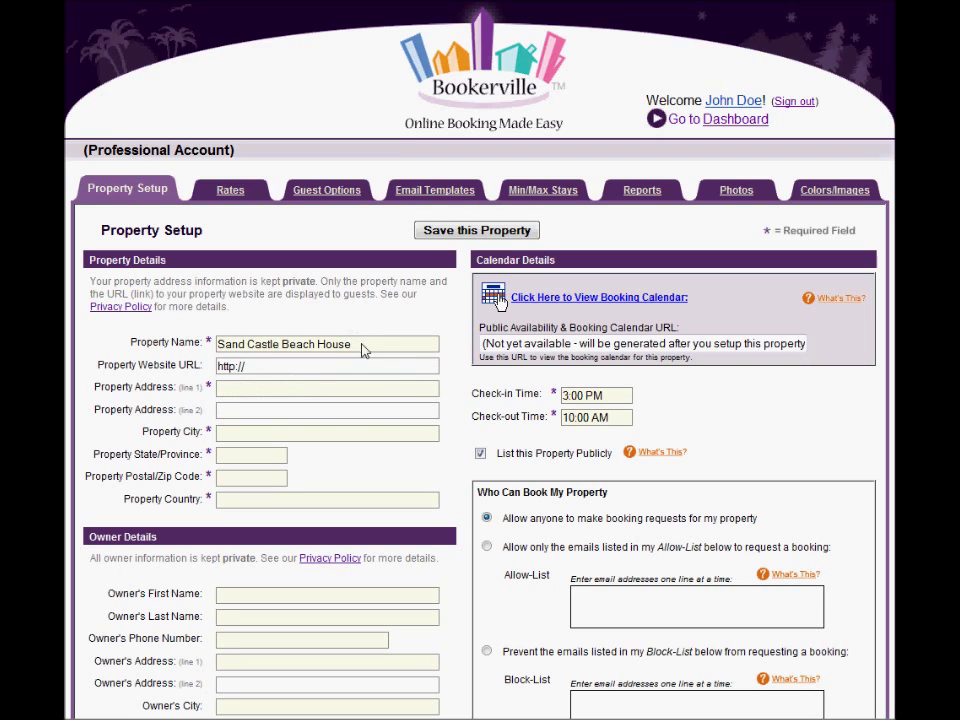
{"action": "left_click", "coordinate": [276, 394]}
{"action": "type", "text": "1"}
{"action": "key", "text": "Down"}
{"action": "key", "text": "Down"}
{"action": "key", "text": "Return"}
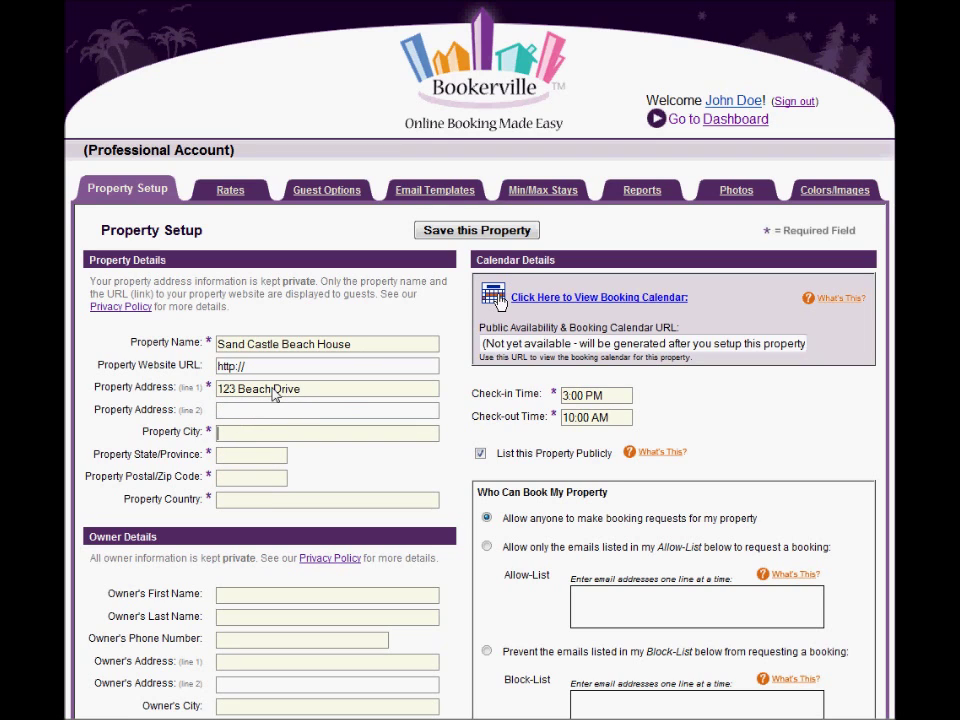
Step: Set the city to 'Daytona' with a capital D
{"action": "key", "text": "Tab"}
{"action": "key", "text": "Tab"}
{"action": "type", "text": "D"}
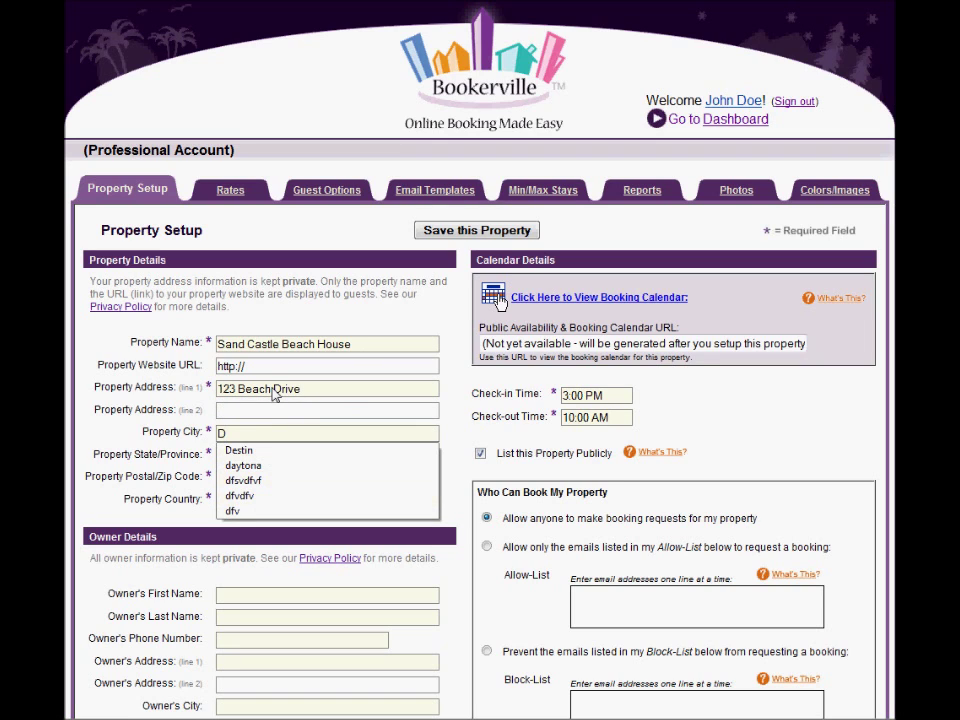
{"action": "key", "text": "Down"}
{"action": "key", "text": "Down"}
{"action": "key", "text": "Return"}
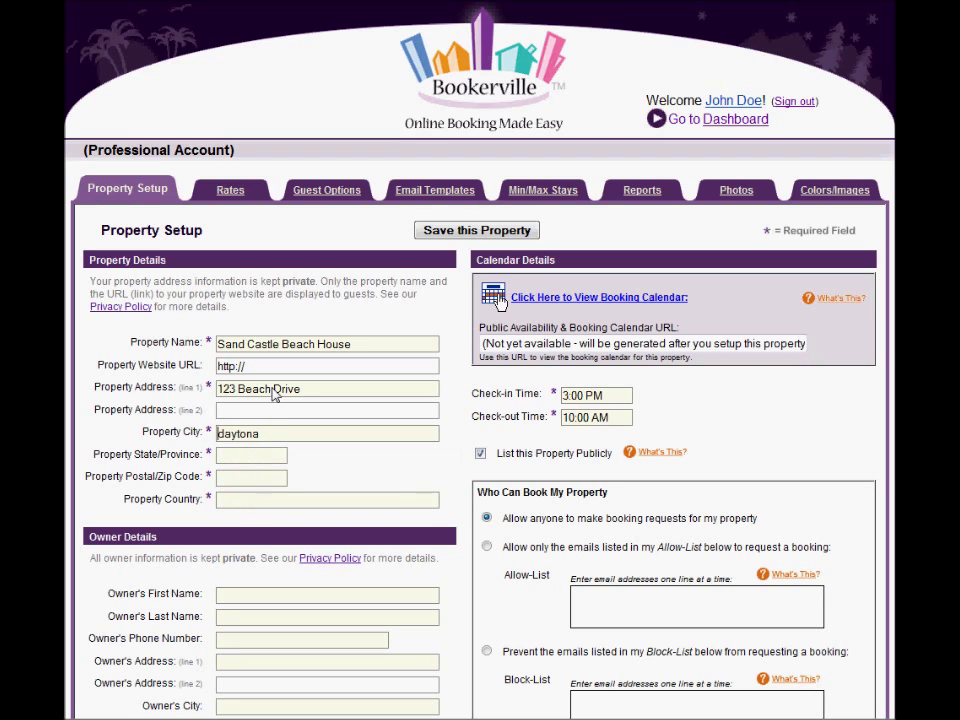
{"action": "key", "text": "Delete"}
{"action": "type", "text": "D"}
{"action": "key", "text": "Tab"}
Step: Set the state to FL and enter zip 32117 and country USA
{"action": "left_click_drag", "start_coordinate": [96, 366], "coordinate": [189, 368]}
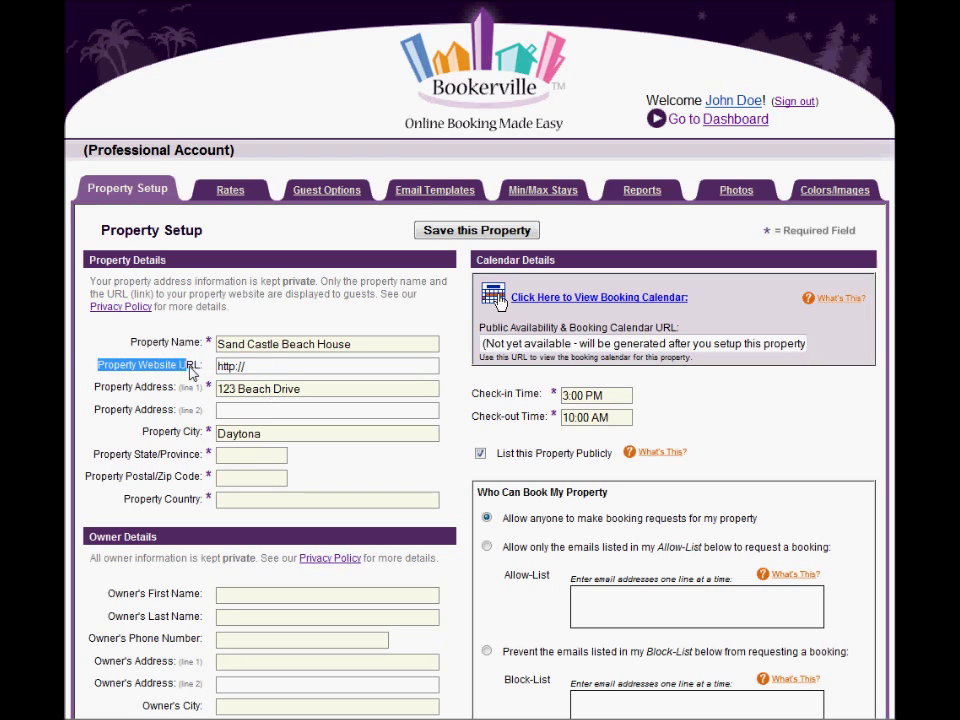
{"action": "left_click", "coordinate": [266, 370]}
{"action": "left_click_drag", "start_coordinate": [266, 370], "coordinate": [173, 371]}
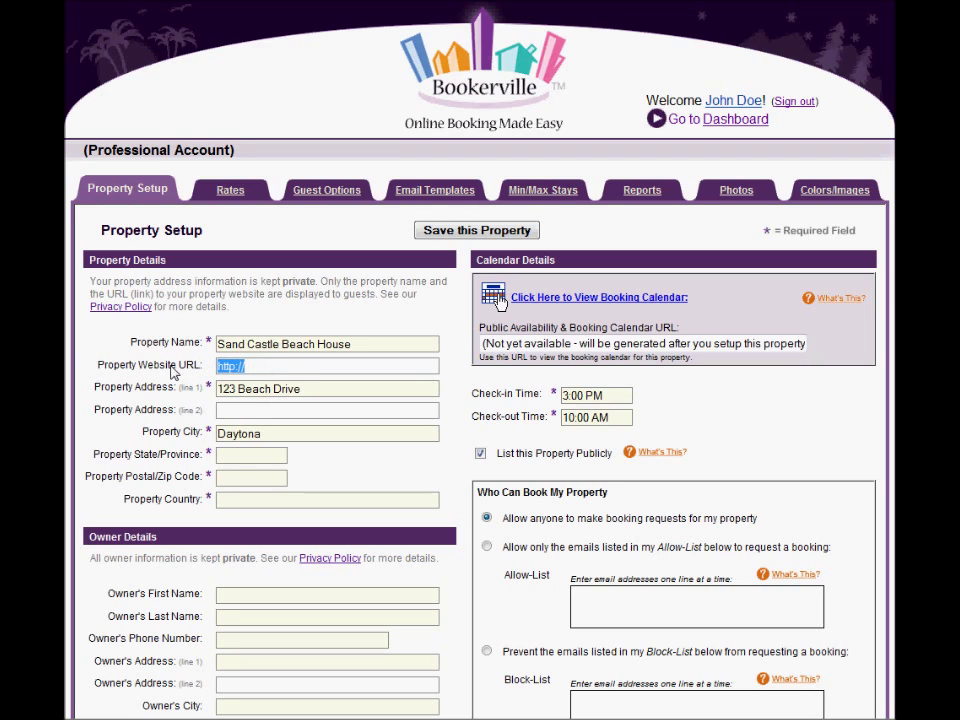
{"action": "left_click", "coordinate": [250, 454]}
{"action": "type", "text": "FL"}
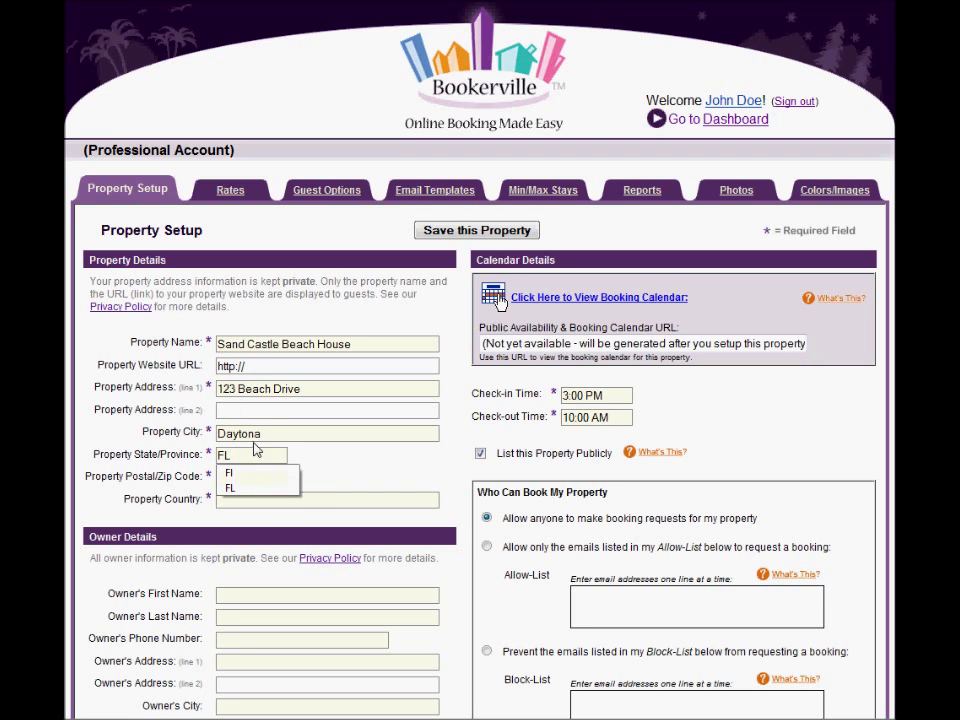
{"action": "key", "text": "Tab"}
{"action": "type", "text": "3"}
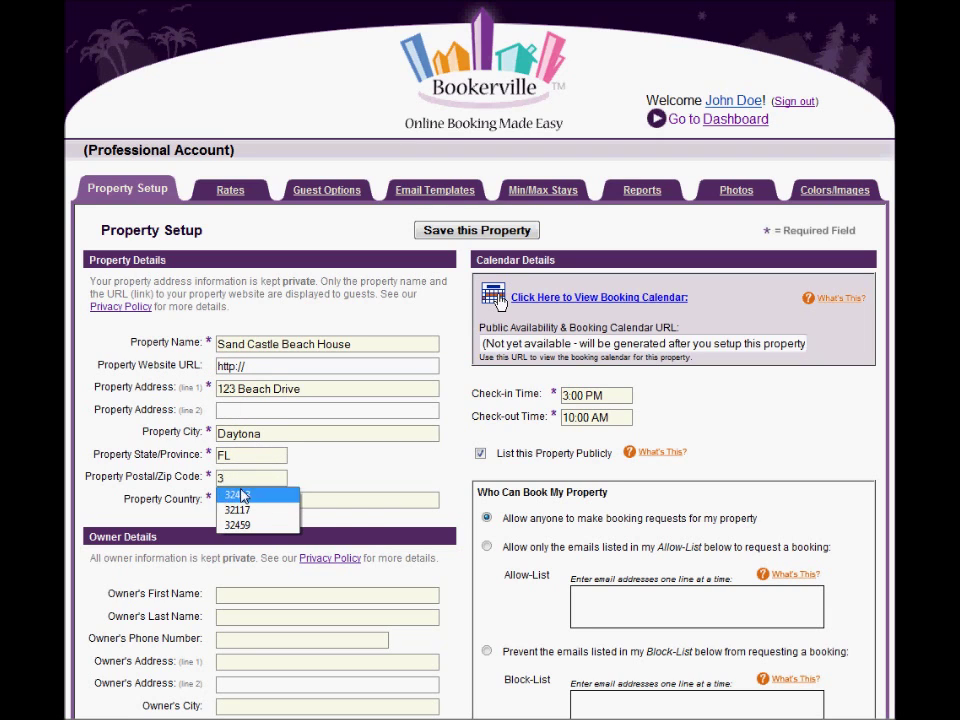
{"action": "type", "text": "2117"}
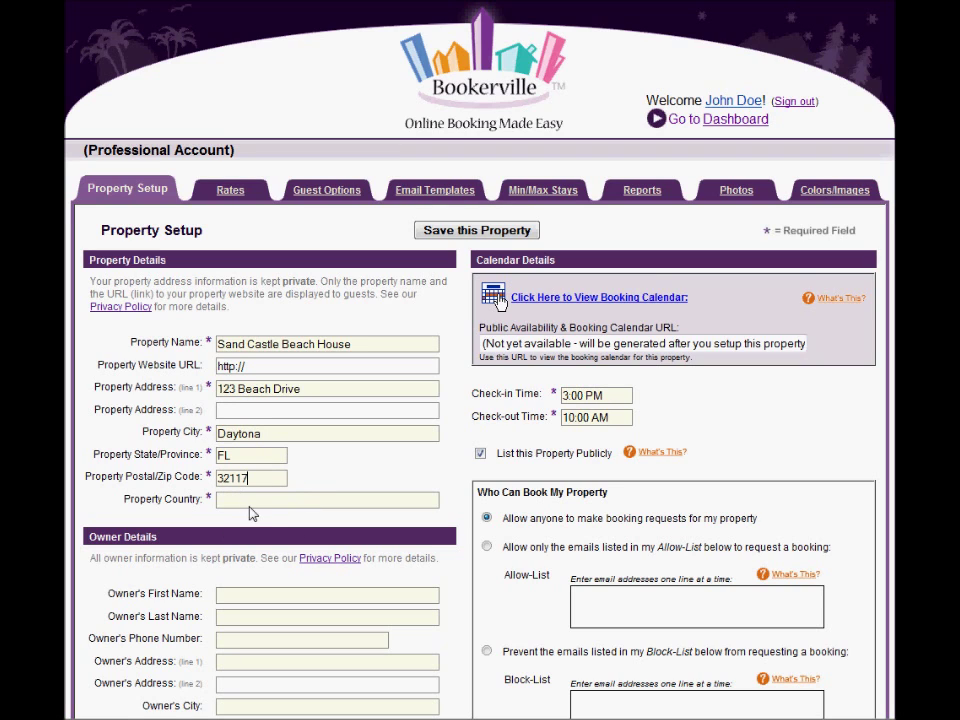
{"action": "type", "text": "USA"}
Step: Enter the owner's first and last names under Owner Details
{"action": "scroll", "coordinate": [320, 474], "scroll_direction": "down", "scroll_amount": 3}
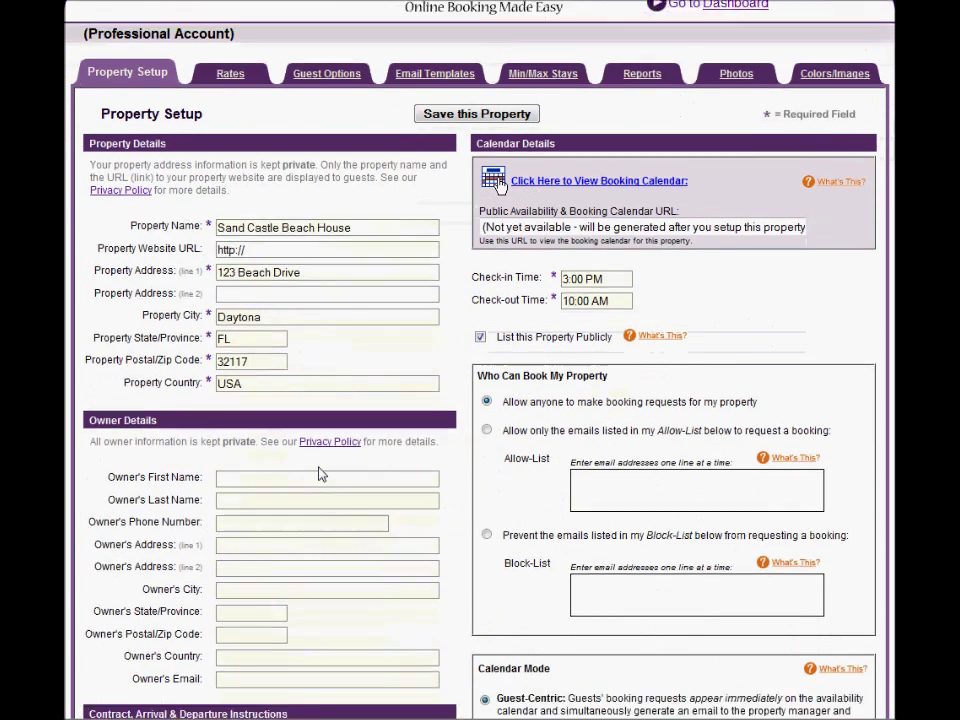
{"action": "left_click", "coordinate": [242, 423]}
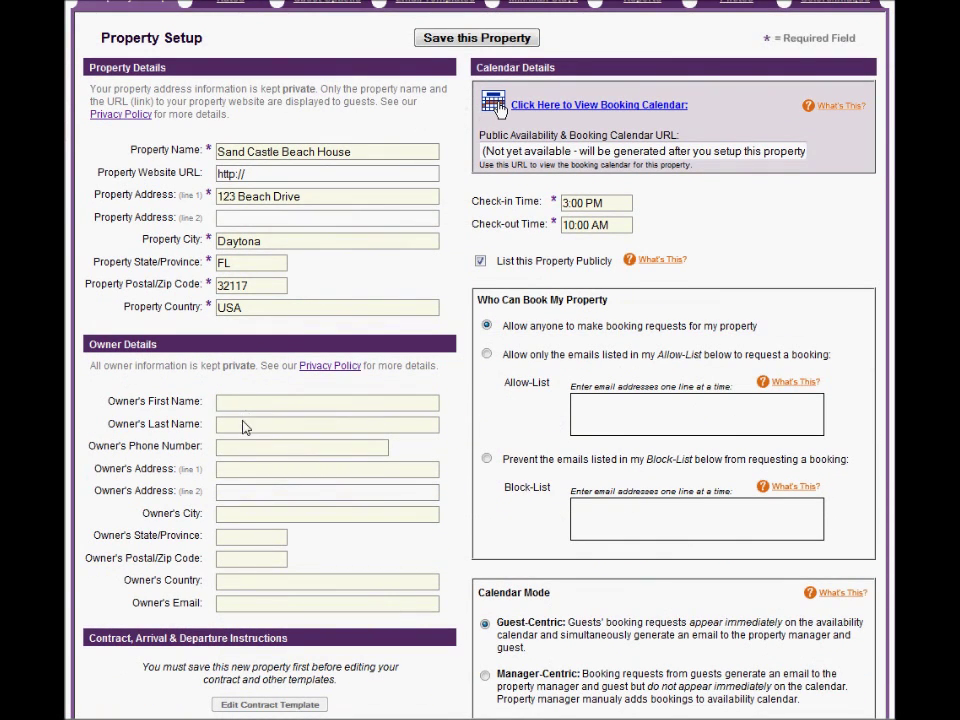
{"action": "left_click", "coordinate": [252, 406]}
{"action": "type", "text": "John"}
{"action": "left_click", "coordinate": [252, 425]}
Step: Highlight the check-in and check-out time settings for emphasis
{"action": "scroll", "coordinate": [512, 450], "scroll_direction": "up", "scroll_amount": 1}
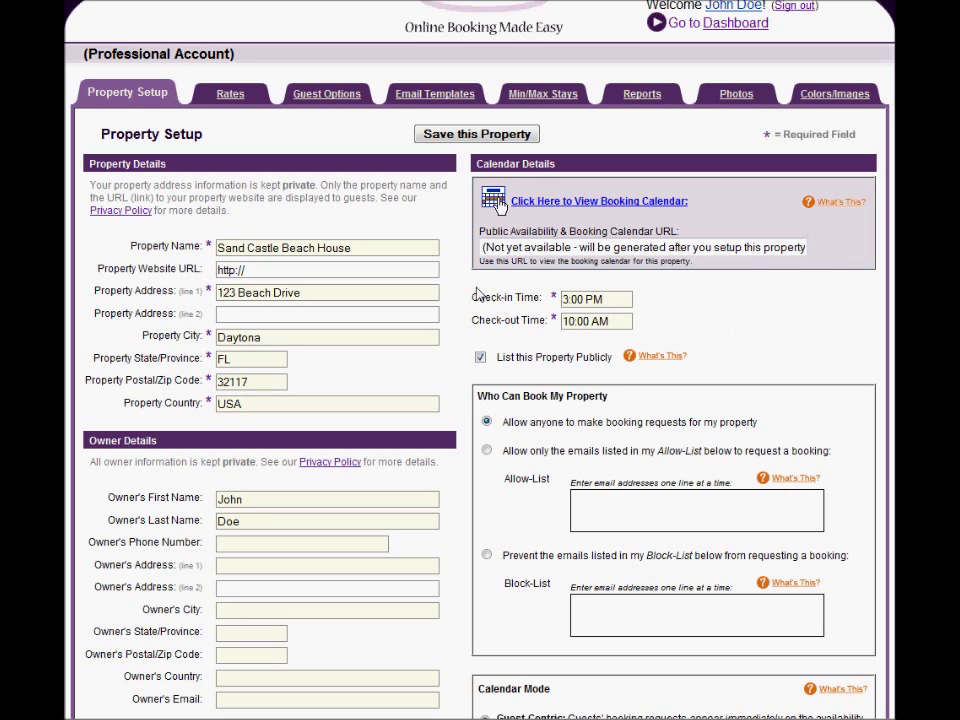
{"action": "left_click_drag", "start_coordinate": [472, 297], "coordinate": [544, 298]}
{"action": "left_click_drag", "start_coordinate": [472, 322], "coordinate": [527, 321]}
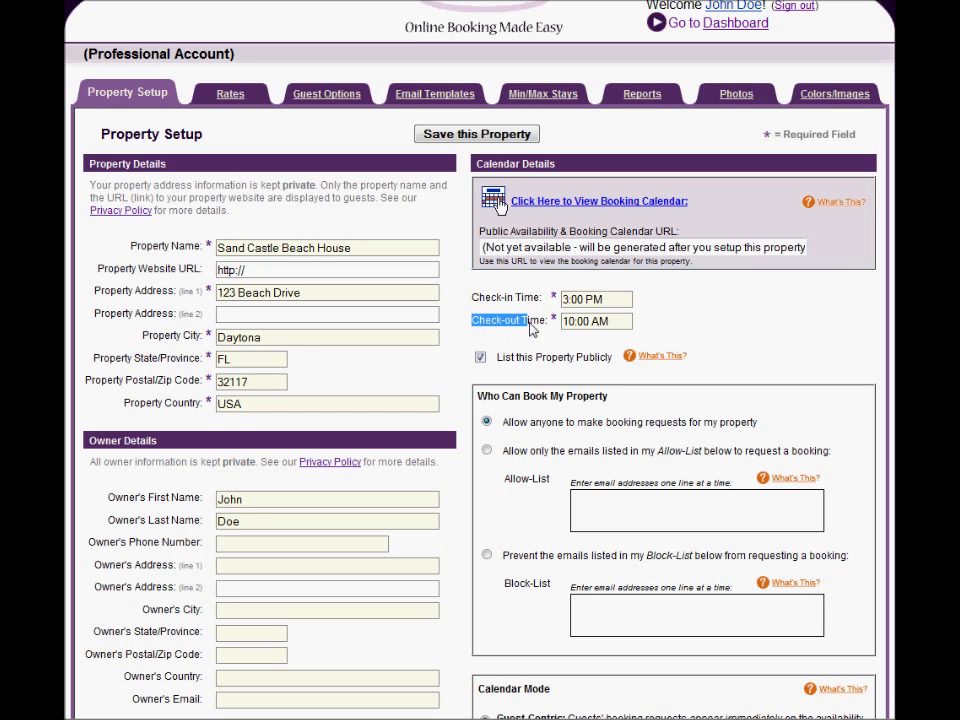
{"action": "left_click", "coordinate": [575, 306]}
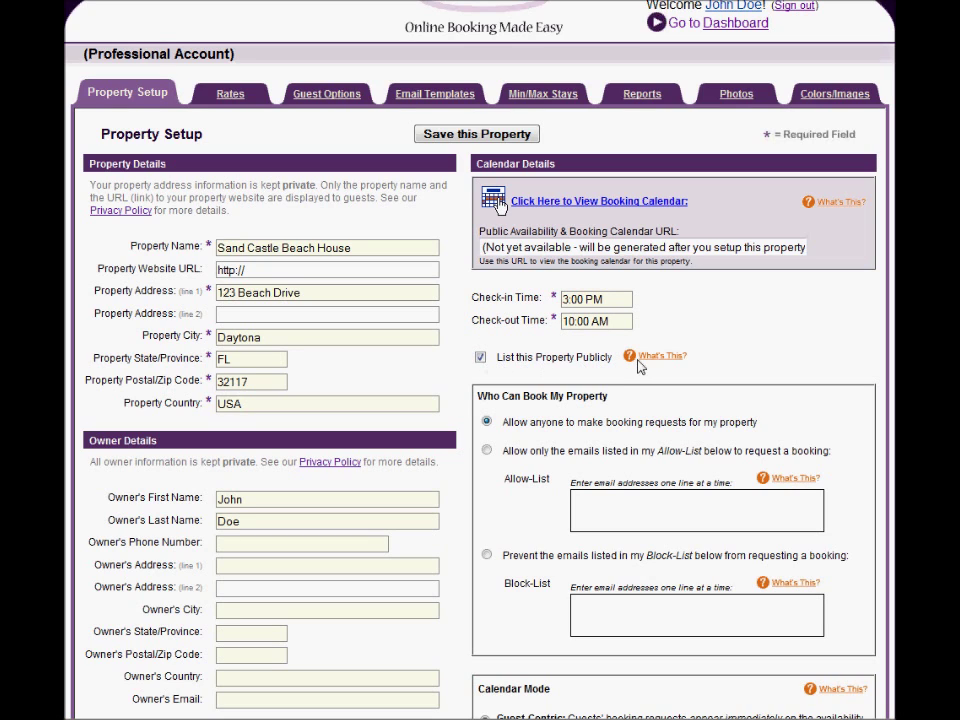
{"action": "left_click", "coordinate": [480, 357]}
{"action": "left_click", "coordinate": [481, 359]}
{"action": "left_click", "coordinate": [643, 362]}
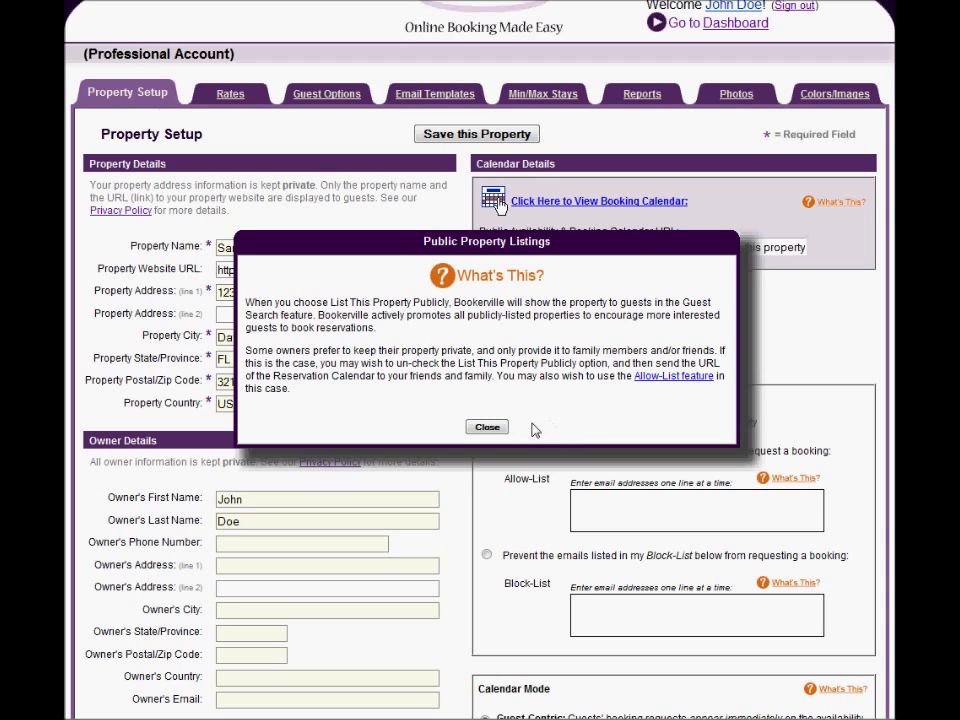
{"action": "left_click", "coordinate": [488, 429]}
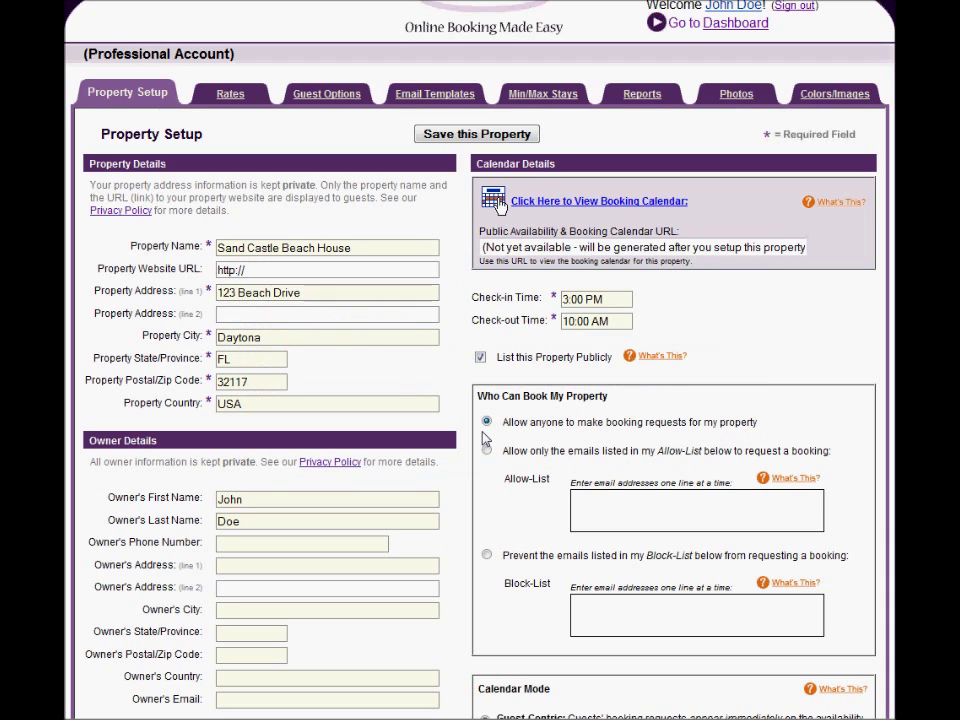
Step: Highlight the 'who can book' section and the allow-anyone booking option
{"action": "scroll", "coordinate": [516, 492], "scroll_direction": "down", "scroll_amount": 2}
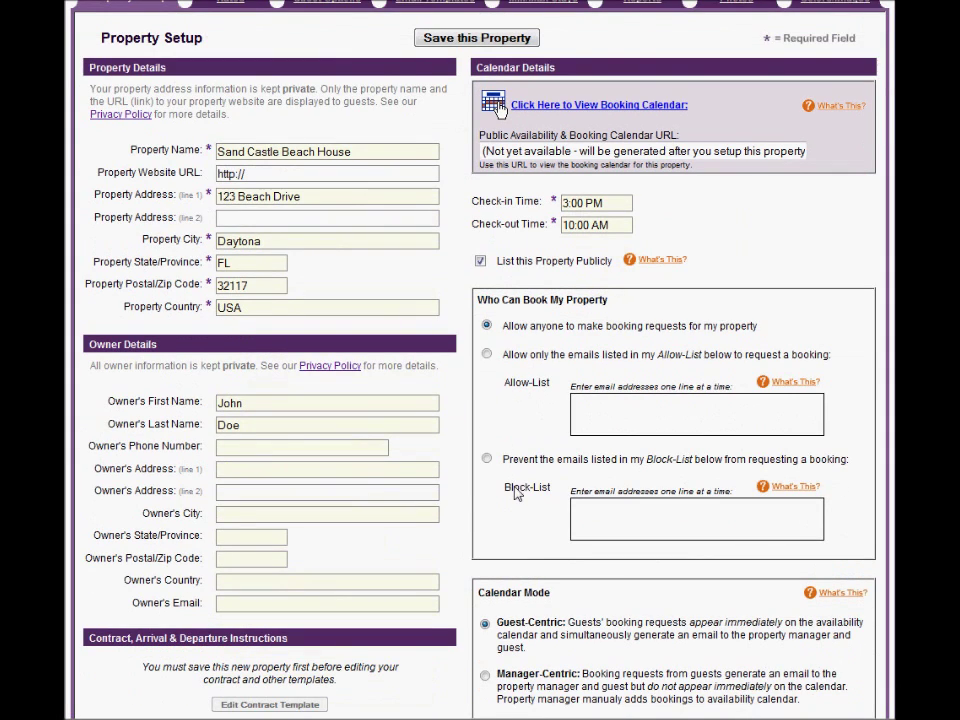
{"action": "left_click_drag", "start_coordinate": [481, 304], "coordinate": [610, 301]}
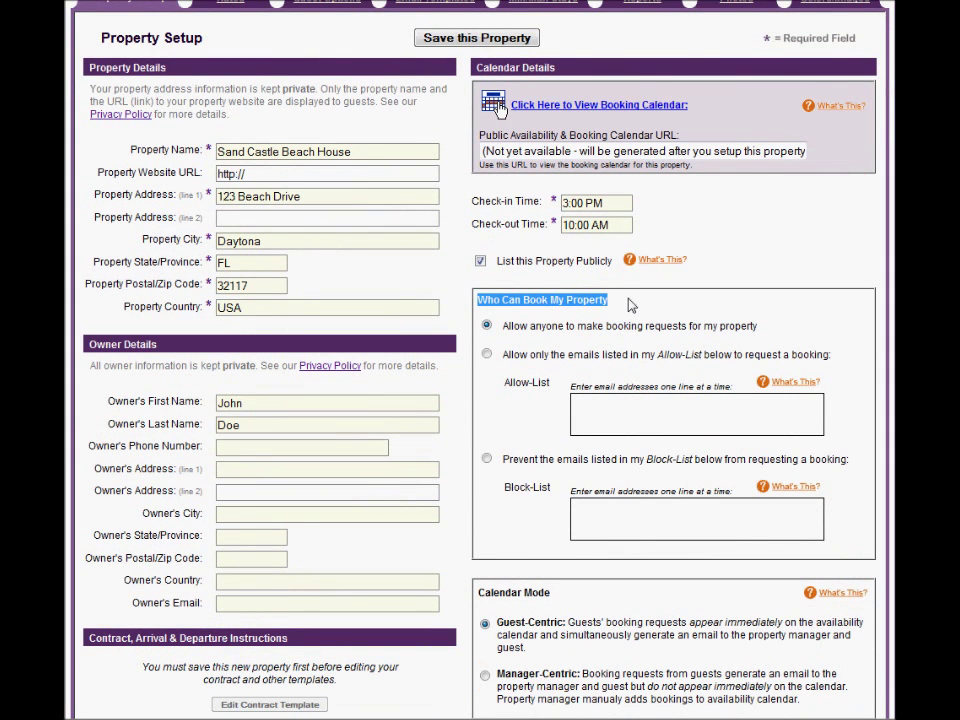
{"action": "left_click", "coordinate": [631, 306]}
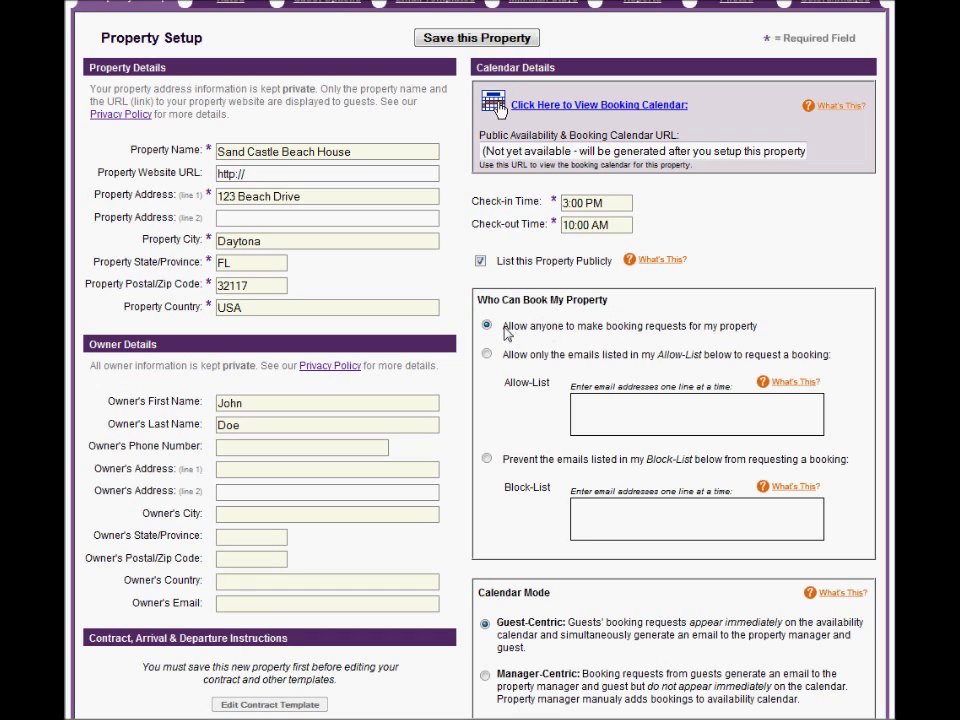
{"action": "left_click_drag", "start_coordinate": [505, 333], "coordinate": [756, 334]}
{"action": "left_click", "coordinate": [671, 336]}
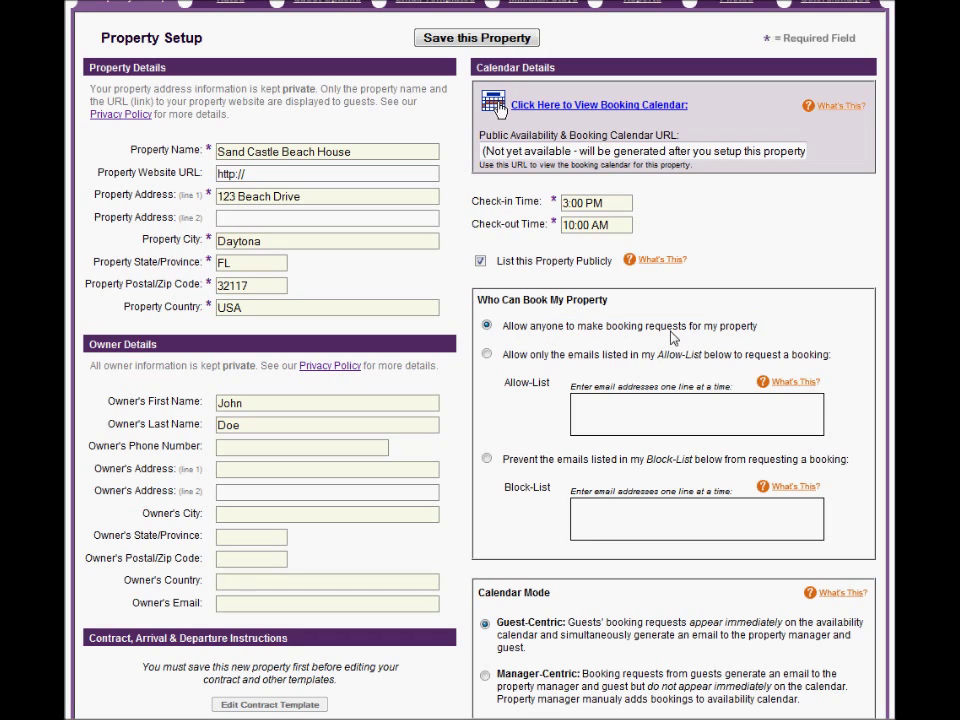
Step: Restrict booking requests to the Allow-List and enter two allowed e-mail addresses
{"action": "left_click", "coordinate": [487, 355]}
{"action": "left_click", "coordinate": [600, 408]}
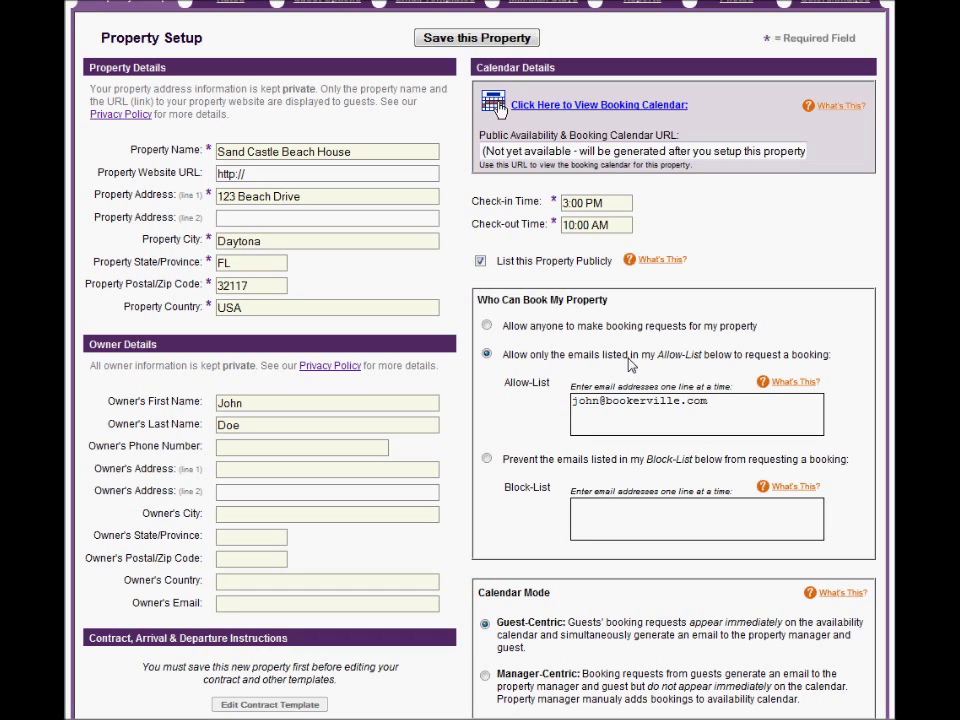
{"action": "key", "text": "Return"}
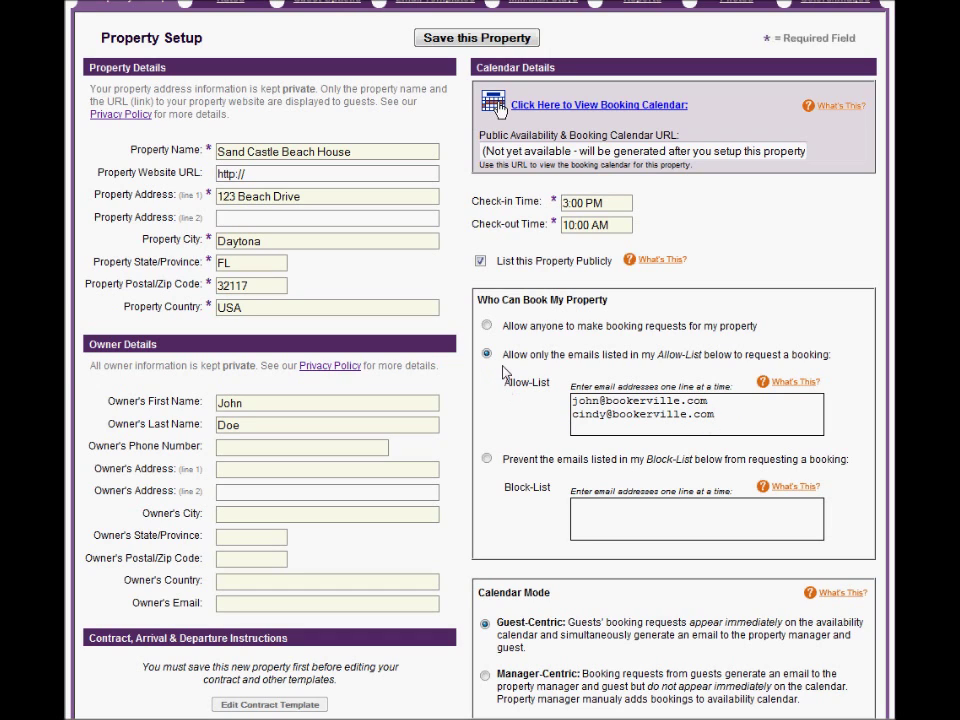
Step: Try the Block-List option, then empty the Allow-List and allow anyone to request bookings
{"action": "left_click_drag", "start_coordinate": [501, 459], "coordinate": [808, 461]}
{"action": "double_click", "coordinate": [527, 488]}
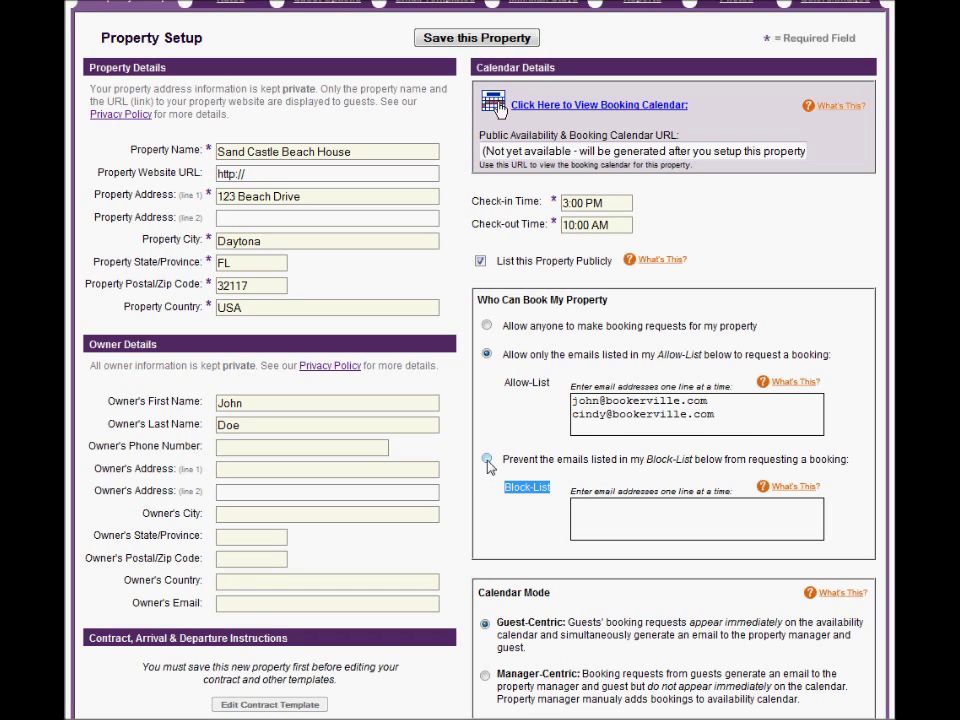
{"action": "left_click", "coordinate": [487, 459]}
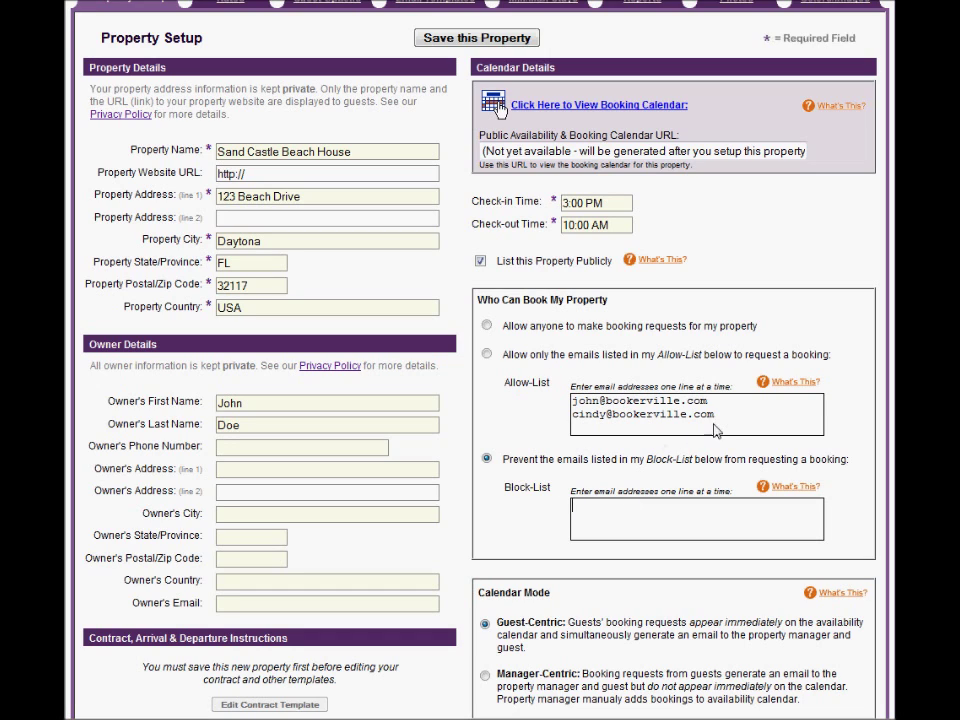
{"action": "left_click_drag", "start_coordinate": [733, 427], "coordinate": [514, 401]}
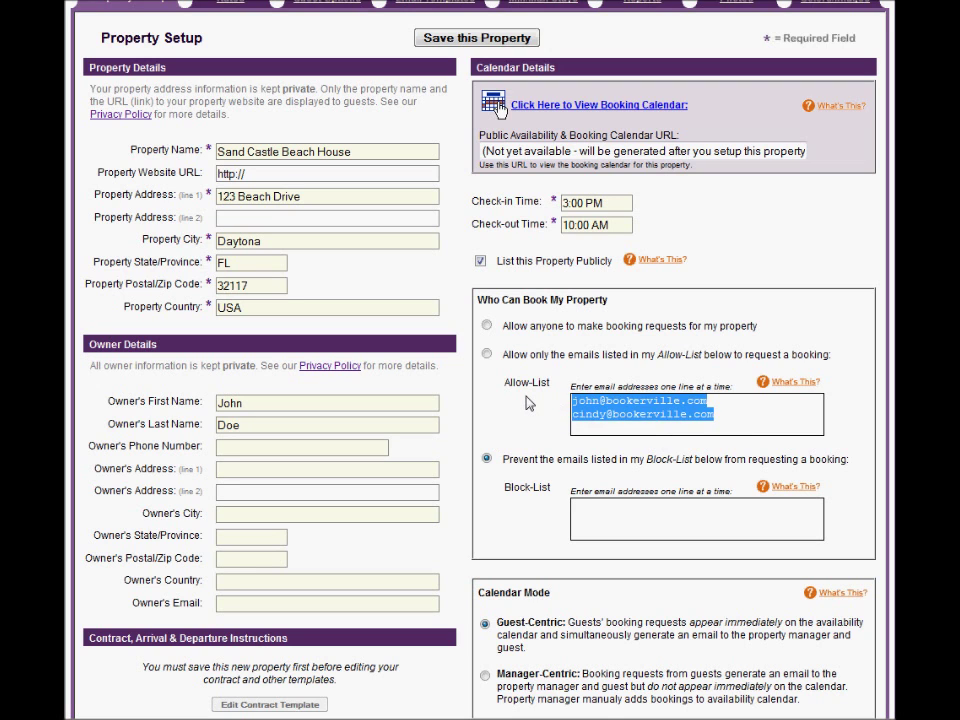
{"action": "key", "text": "Delete"}
{"action": "left_click", "coordinate": [488, 326]}
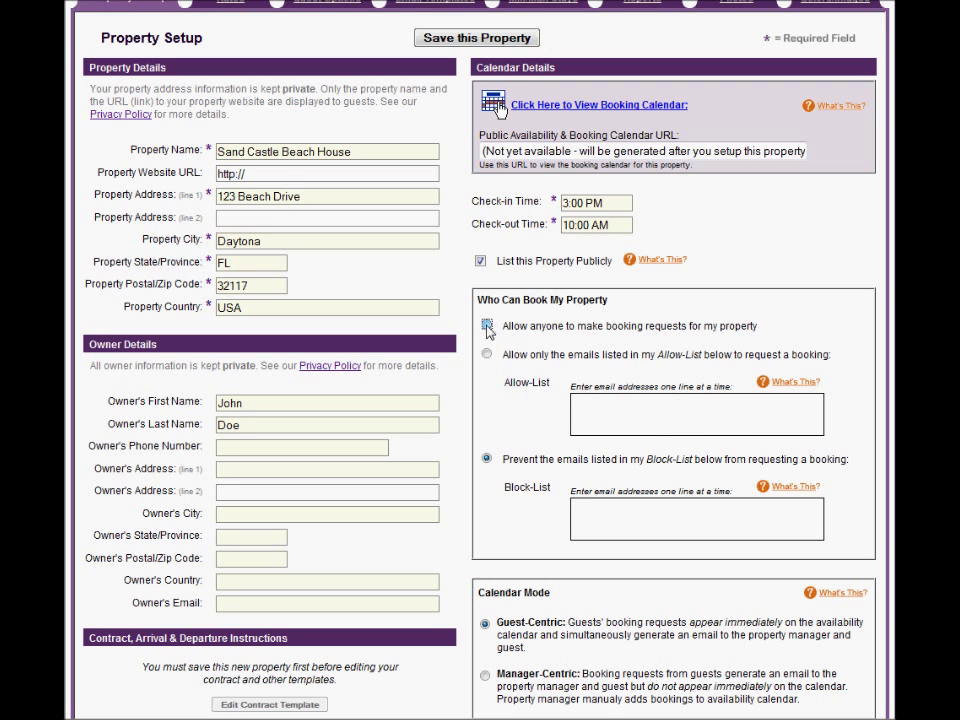
Step: Highlight the save-first note and the Guest-Centric and Manager-Centric calendar mode options
{"action": "scroll", "coordinate": [143, 397], "scroll_direction": "down", "scroll_amount": 3}
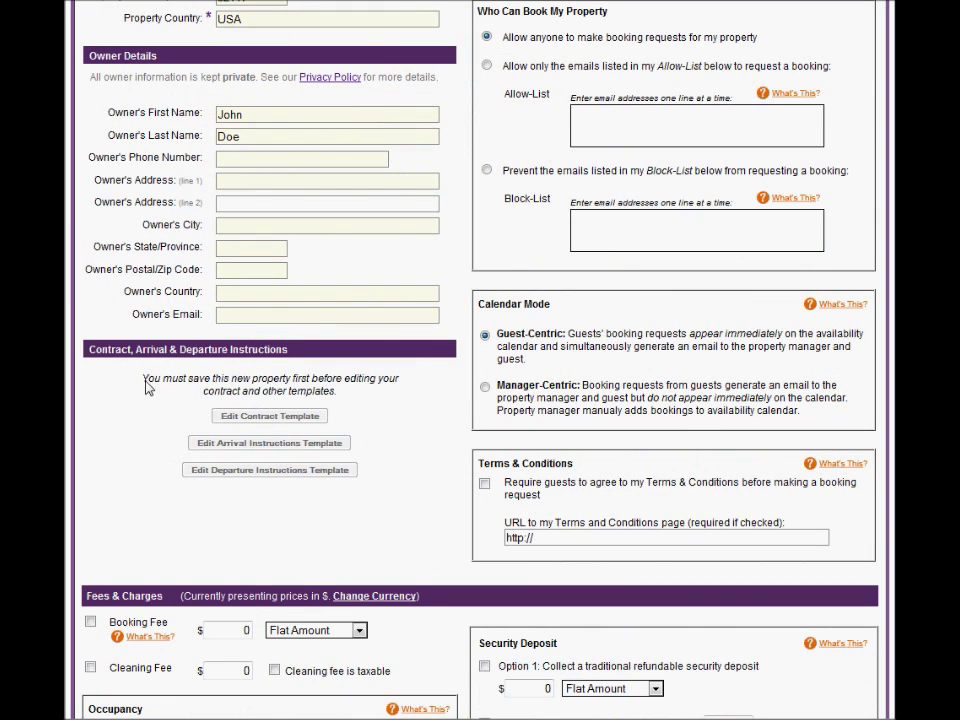
{"action": "left_click_drag", "start_coordinate": [141, 378], "coordinate": [402, 412]}
{"action": "left_click", "coordinate": [400, 411]}
{"action": "left_click_drag", "start_coordinate": [479, 311], "coordinate": [577, 310]}
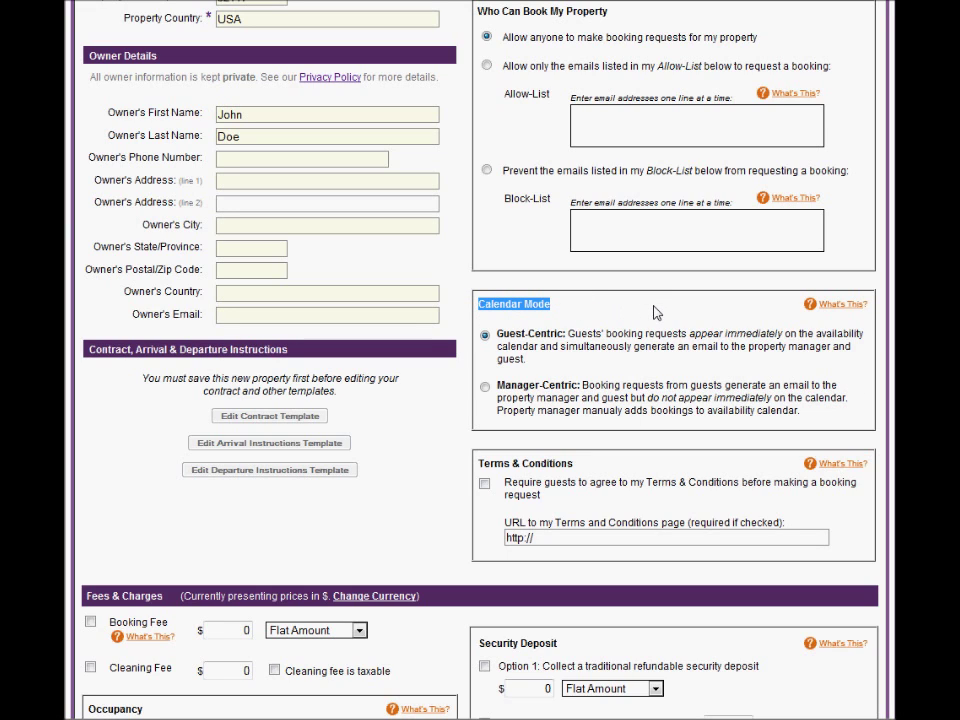
{"action": "left_click_drag", "start_coordinate": [497, 334], "coordinate": [562, 339]}
{"action": "left_click_drag", "start_coordinate": [497, 386], "coordinate": [581, 389]}
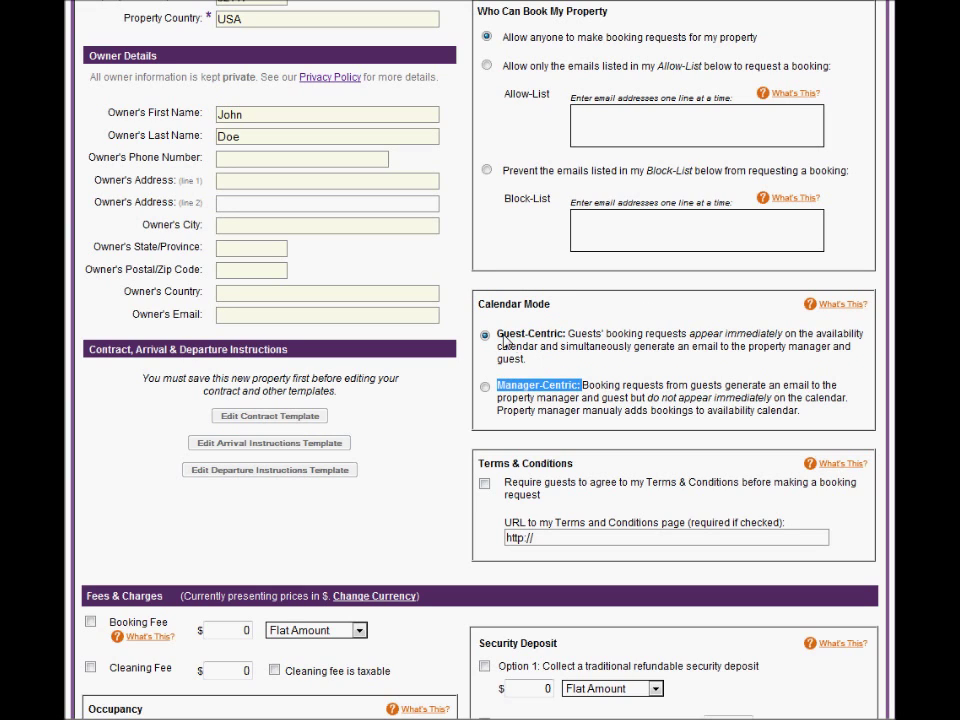
{"action": "left_click_drag", "start_coordinate": [497, 336], "coordinate": [566, 337]}
{"action": "left_click", "coordinate": [632, 305]}
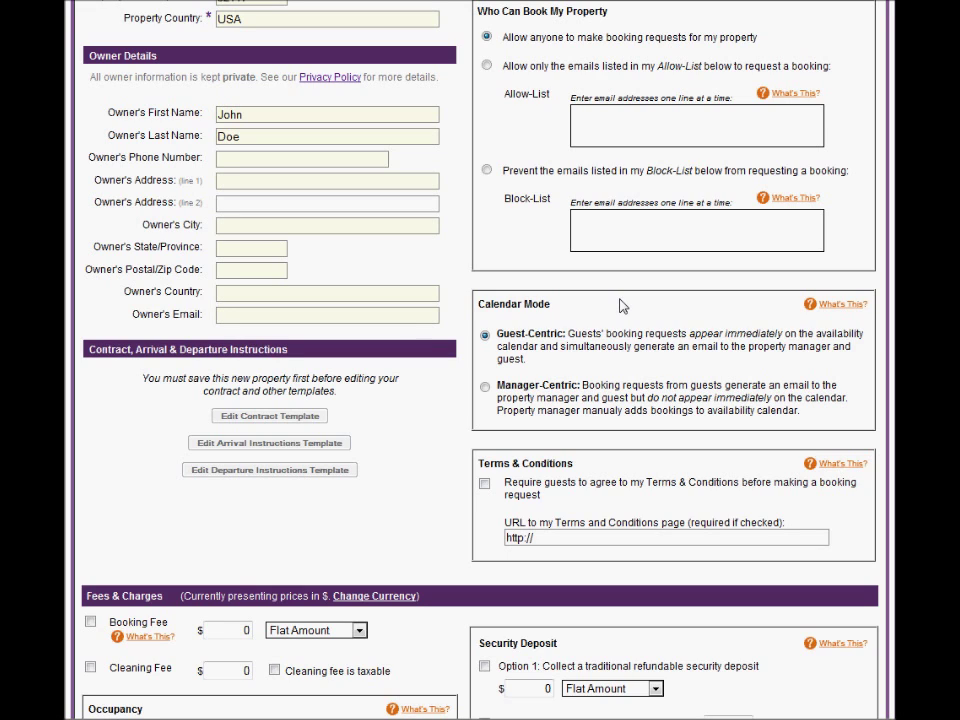
Step: Switch the calendar mode to Manager-Centric
{"action": "left_click_drag", "start_coordinate": [497, 389], "coordinate": [583, 391]}
{"action": "left_click", "coordinate": [566, 397]}
{"action": "left_click", "coordinate": [566, 390]}
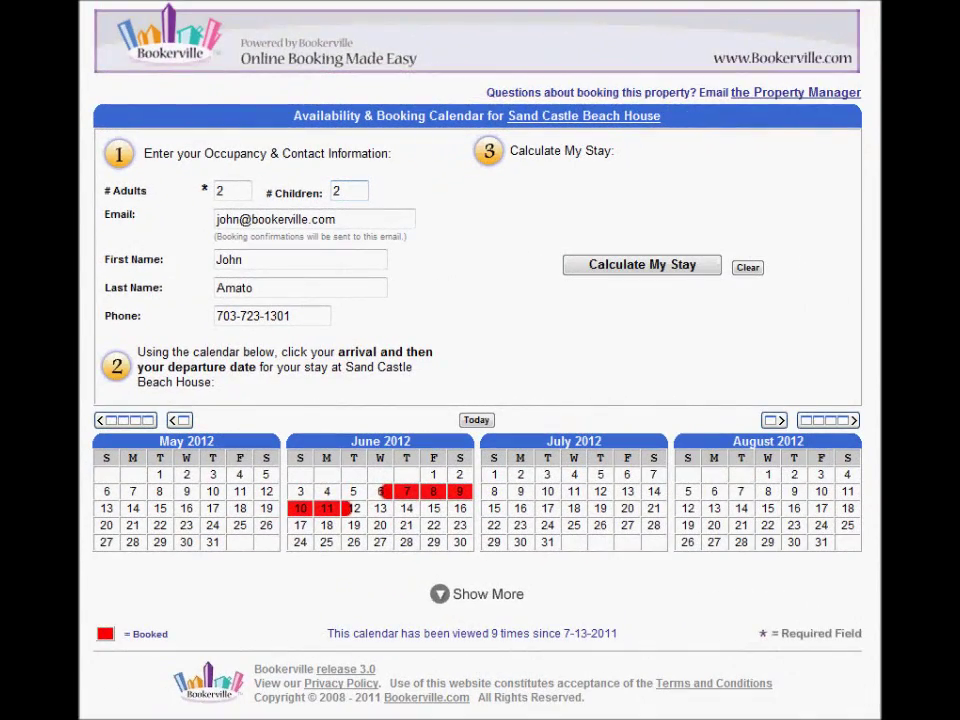
Step: Request a July 7–14 stay on the booking calendar, calculate its cost and submit it
{"action": "left_click", "coordinate": [653, 474]}
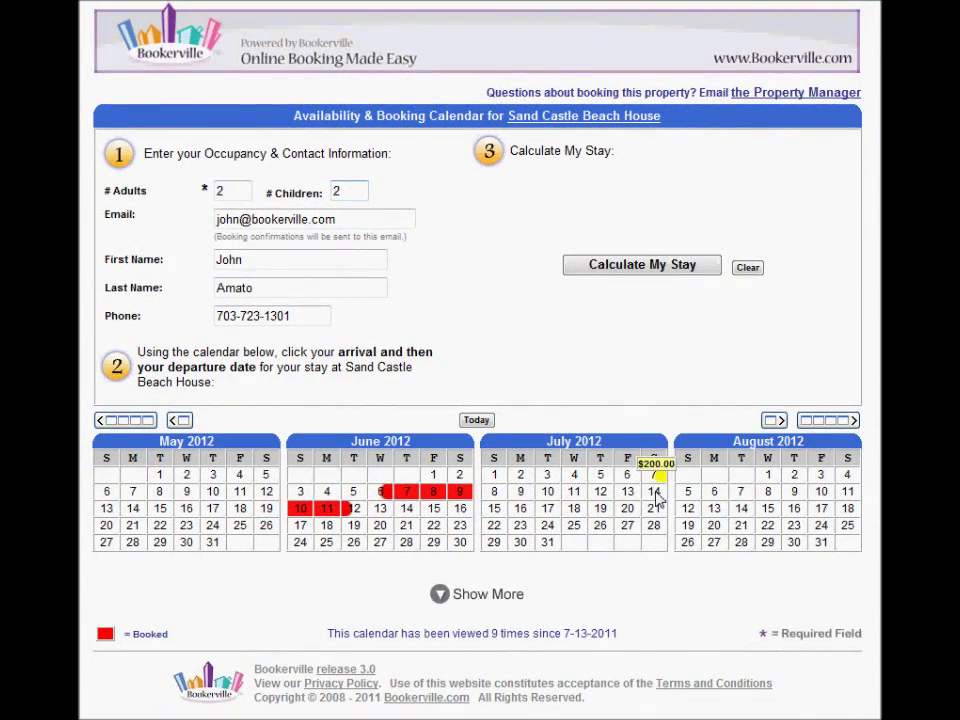
{"action": "left_click", "coordinate": [653, 491]}
{"action": "left_click", "coordinate": [665, 267]}
{"action": "left_click", "coordinate": [750, 311]}
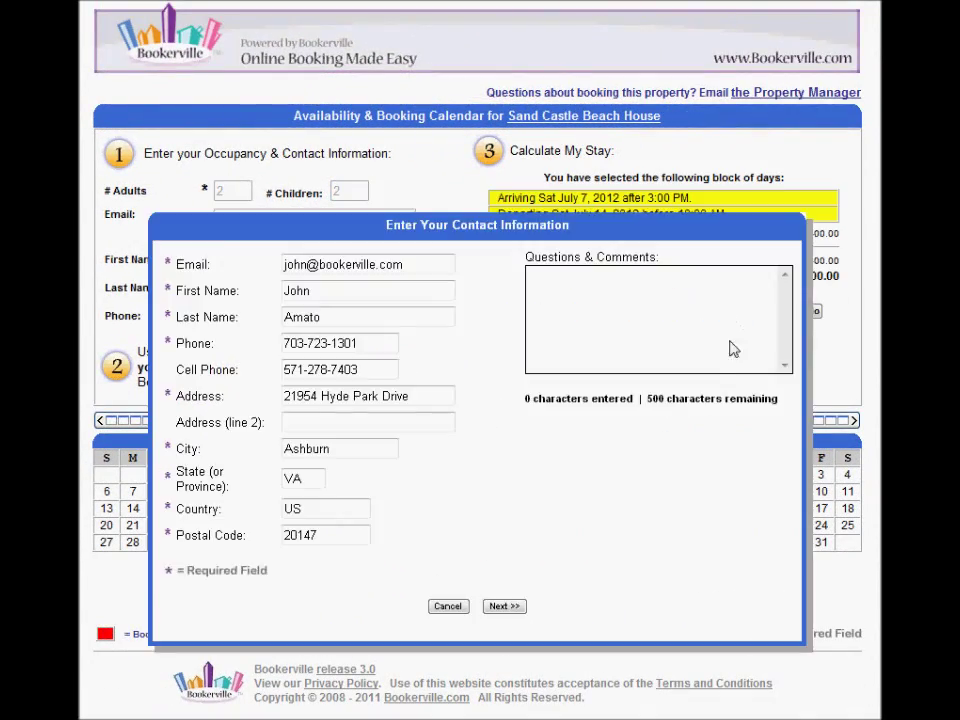
{"action": "left_click", "coordinate": [512, 608]}
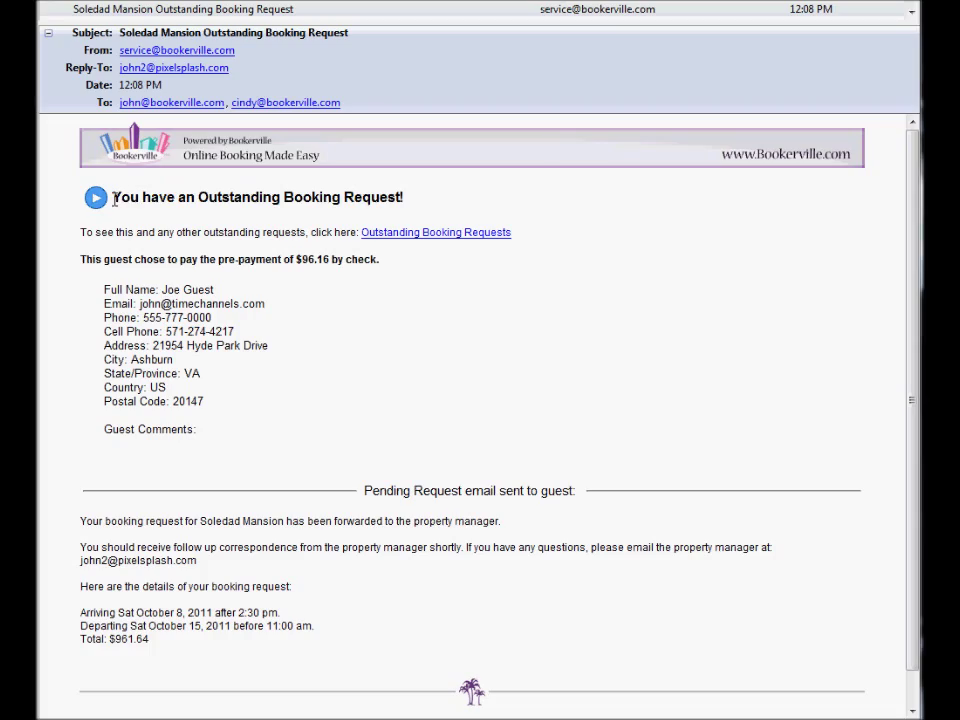
{"action": "left_click_drag", "start_coordinate": [113, 198], "coordinate": [420, 206]}
{"action": "left_click", "coordinate": [491, 210]}
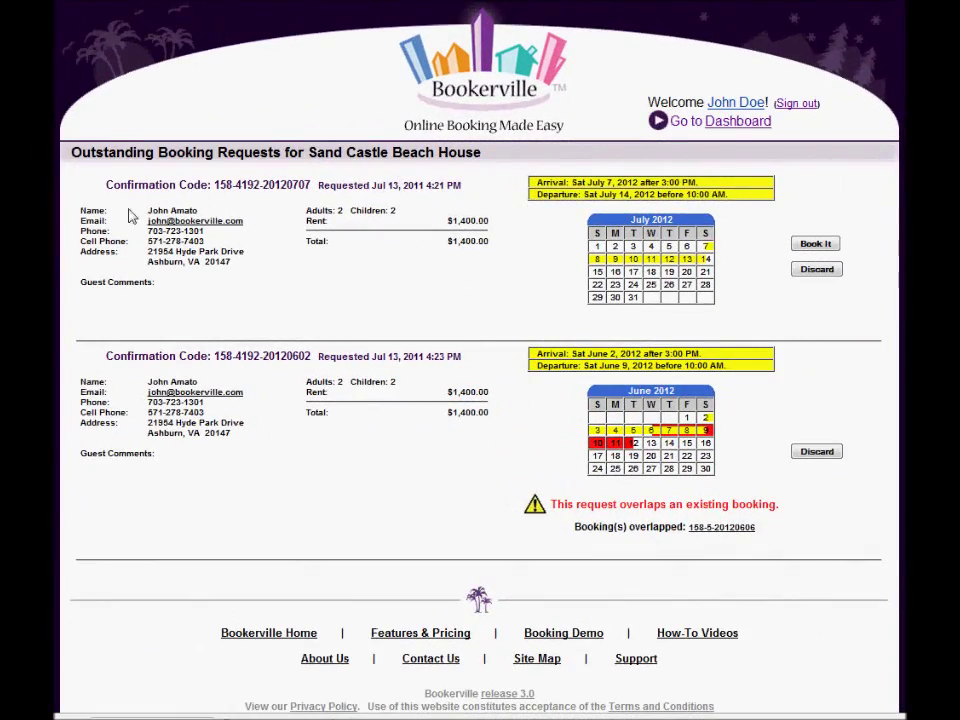
Step: Highlight the Outstanding Booking Requests heading and the overlap warning
{"action": "left_click_drag", "start_coordinate": [98, 155], "coordinate": [392, 165]}
{"action": "left_click", "coordinate": [435, 163]}
{"action": "left_click_drag", "start_coordinate": [596, 510], "coordinate": [735, 521]}
{"action": "left_click", "coordinate": [741, 499]}
Step: Start Book It on the July request and Discard on the June request, cancelling both
{"action": "left_click", "coordinate": [812, 246]}
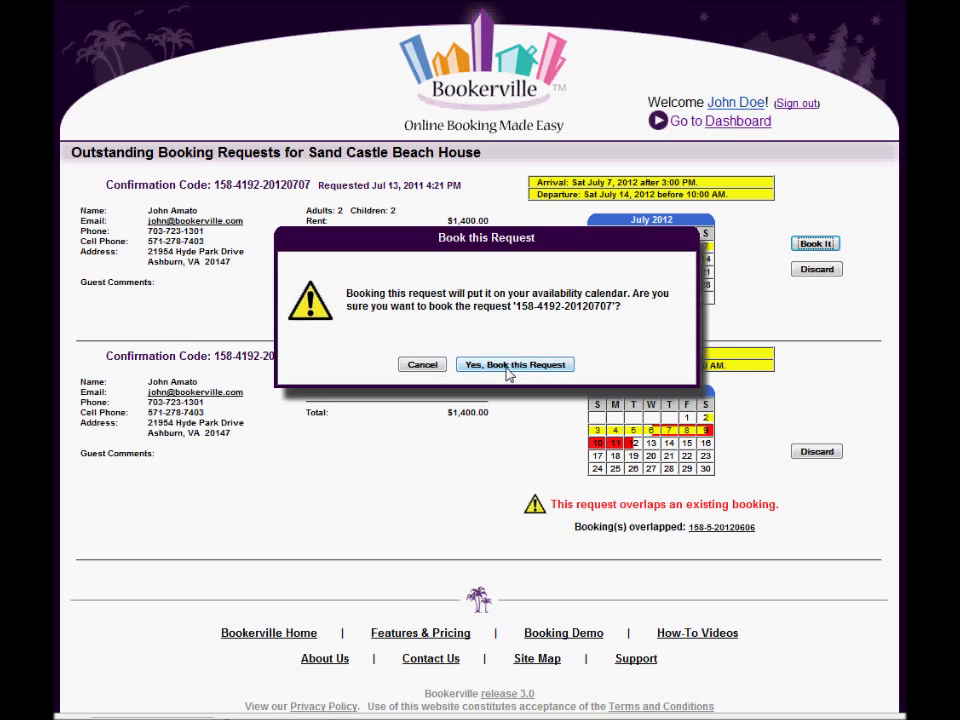
{"action": "left_click", "coordinate": [425, 365]}
{"action": "left_click", "coordinate": [812, 455]}
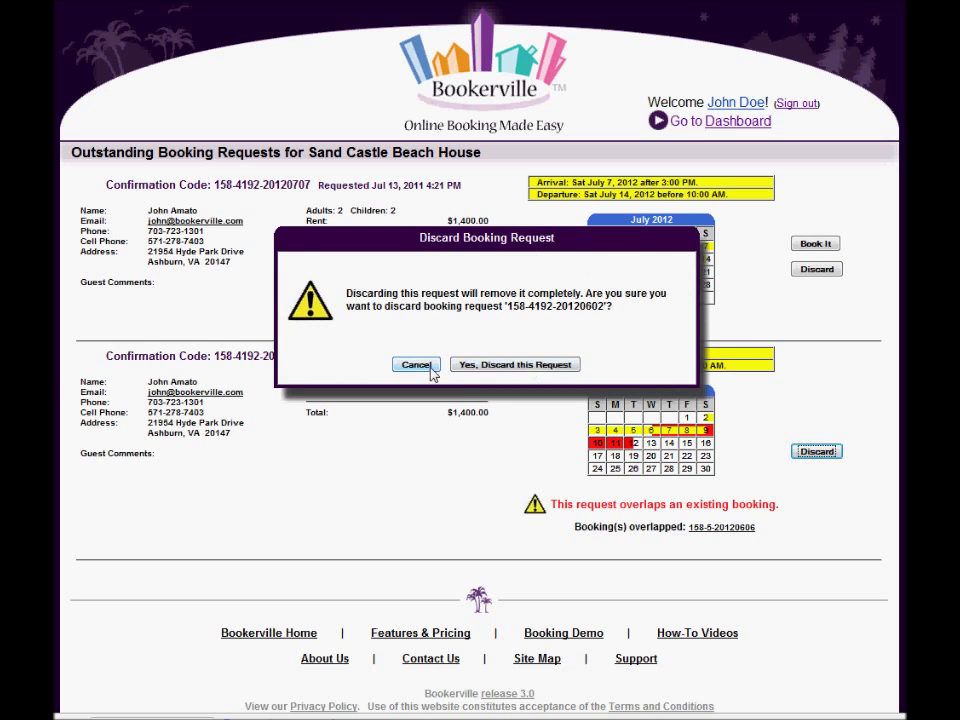
{"action": "left_click", "coordinate": [419, 366]}
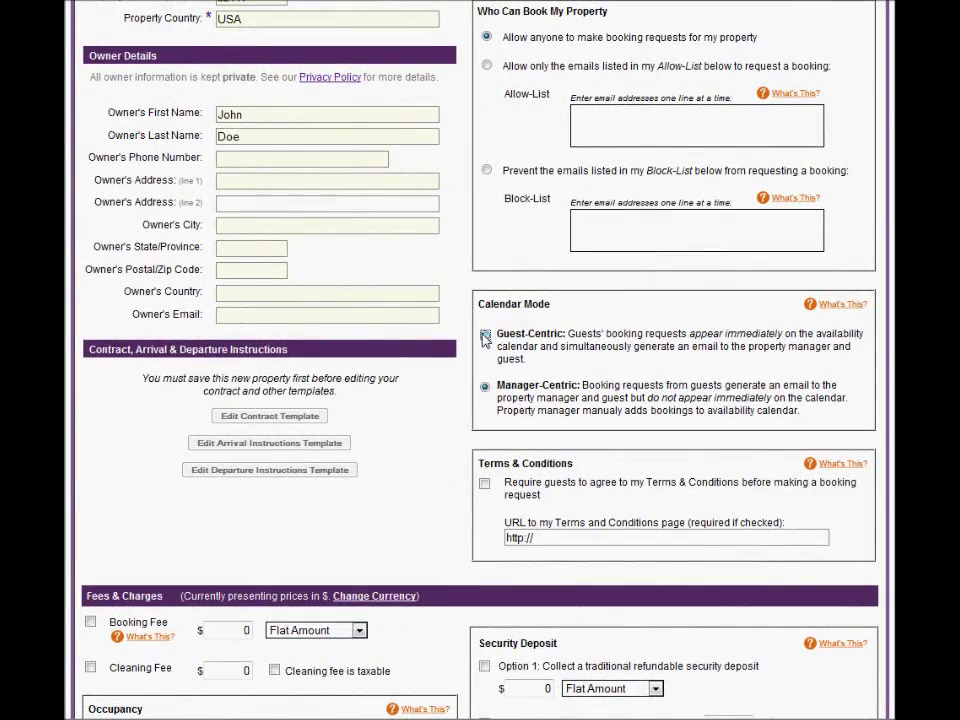
Step: Switch calendar mode back to Guest-Centric and highlight the Terms & Conditions requirement
{"action": "left_click", "coordinate": [485, 338]}
{"action": "scroll", "coordinate": [621, 407], "scroll_direction": "down", "scroll_amount": 3}
{"action": "left_click_drag", "start_coordinate": [480, 272], "coordinate": [587, 272]}
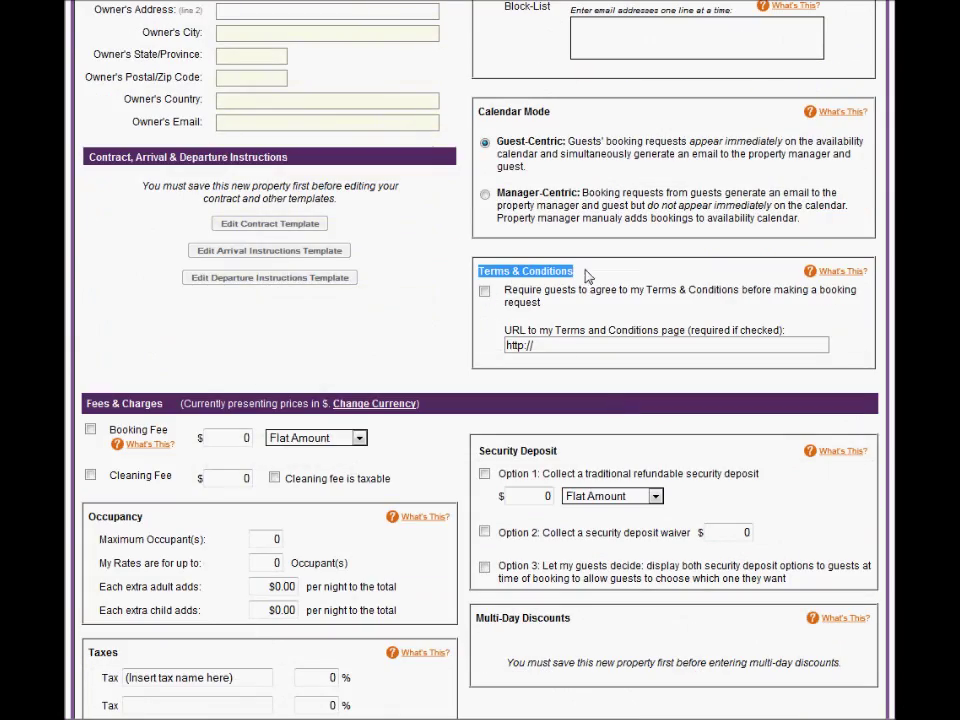
{"action": "left_click_drag", "start_coordinate": [500, 289], "coordinate": [557, 306]}
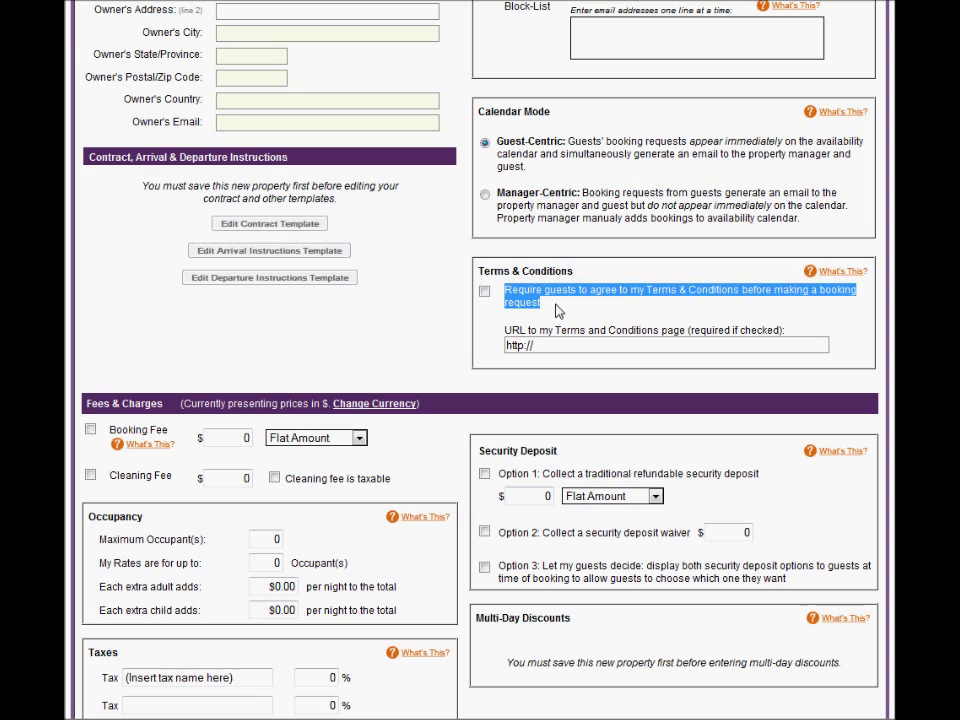
{"action": "left_click", "coordinate": [613, 300]}
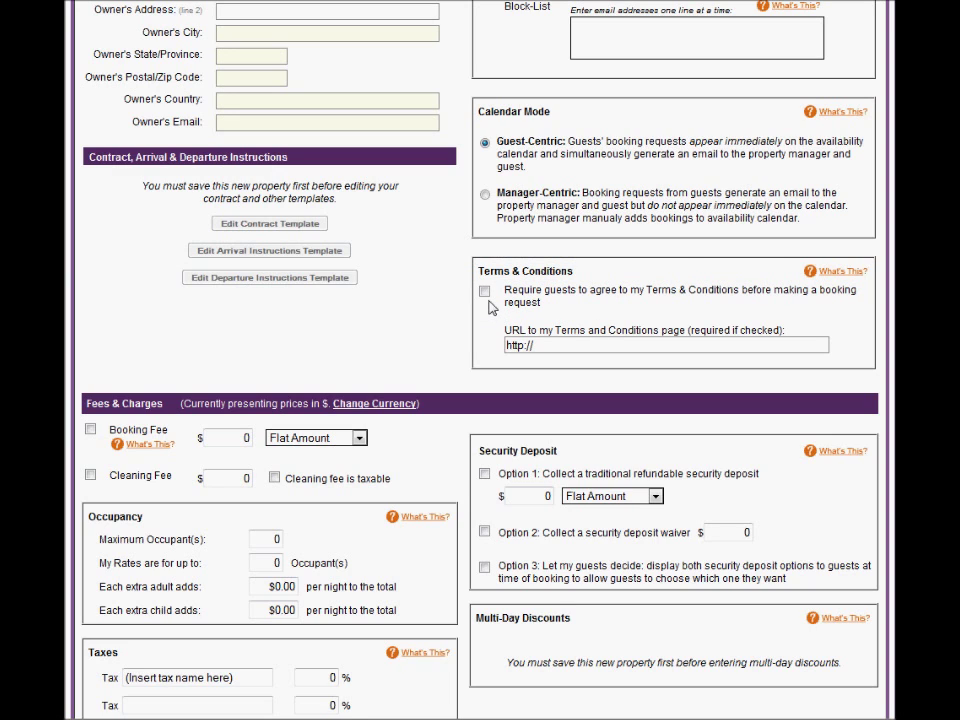
{"action": "left_click_drag", "start_coordinate": [504, 338], "coordinate": [806, 339]}
{"action": "left_click", "coordinate": [696, 349]}
{"action": "left_click_drag", "start_coordinate": [592, 354], "coordinate": [542, 321]}
{"action": "left_click", "coordinate": [559, 306]}
{"action": "scroll", "coordinate": [750, 323], "scroll_direction": "up", "scroll_amount": 7}
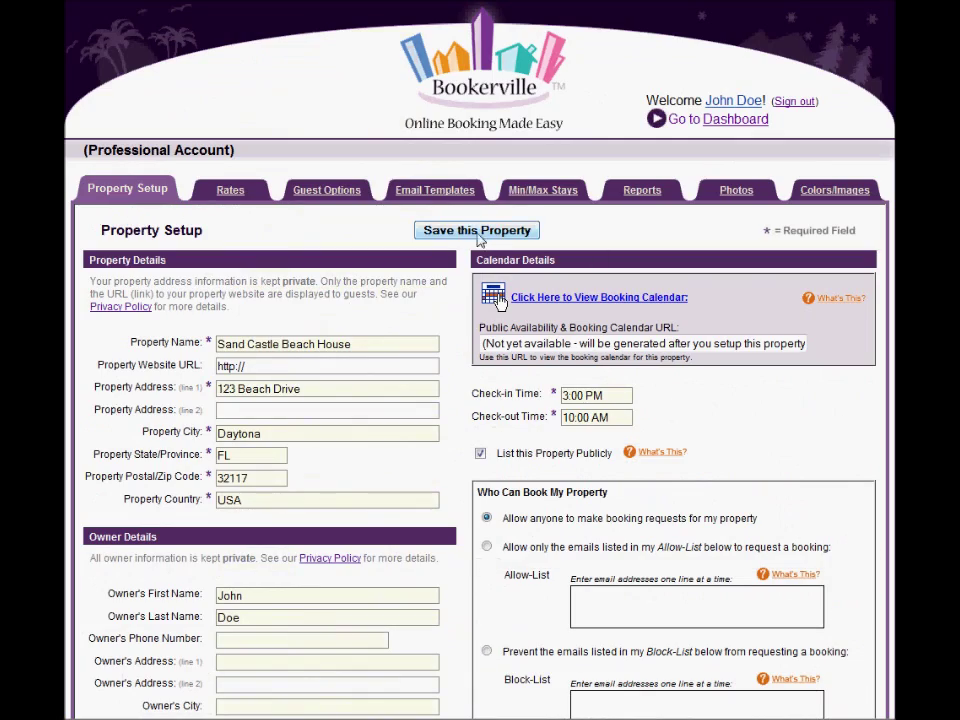
Step: Save Sand Castle Beach House and close the Property/Unit Saved confirmation
{"action": "scroll", "coordinate": [754, 458], "scroll_direction": "down", "scroll_amount": 12}
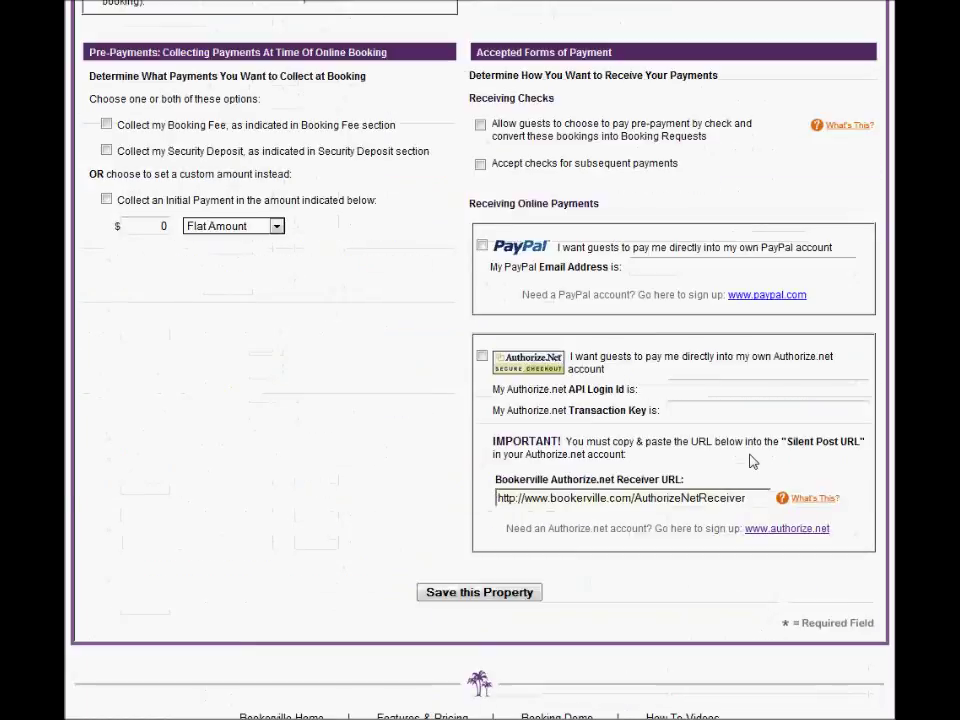
{"action": "scroll", "coordinate": [753, 461], "scroll_direction": "down", "scroll_amount": 3}
{"action": "left_click", "coordinate": [475, 448]}
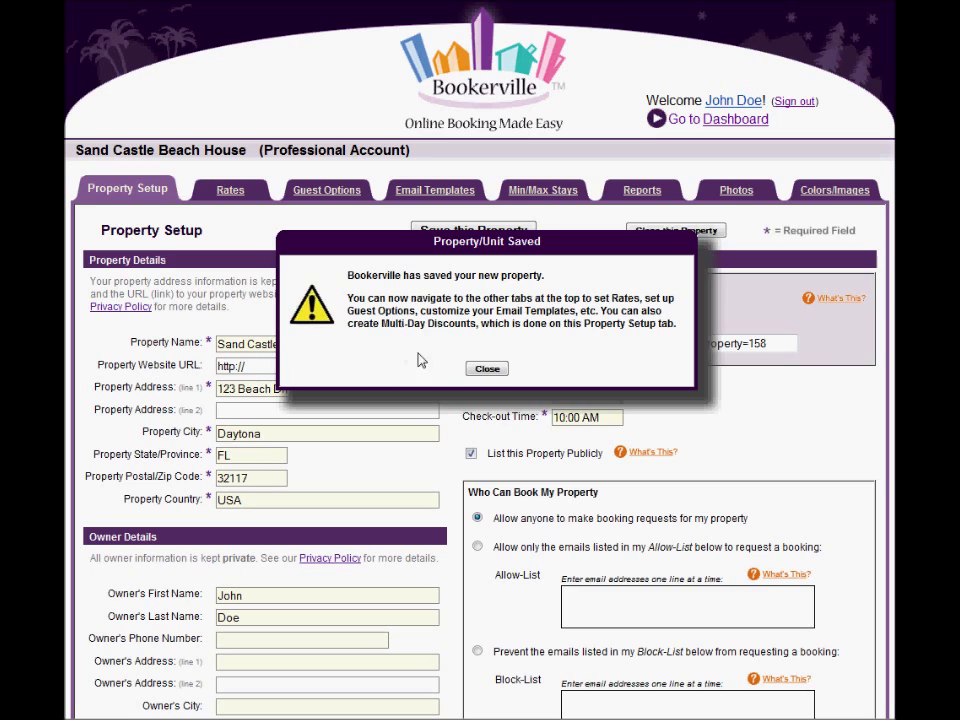
{"action": "left_click", "coordinate": [487, 370]}
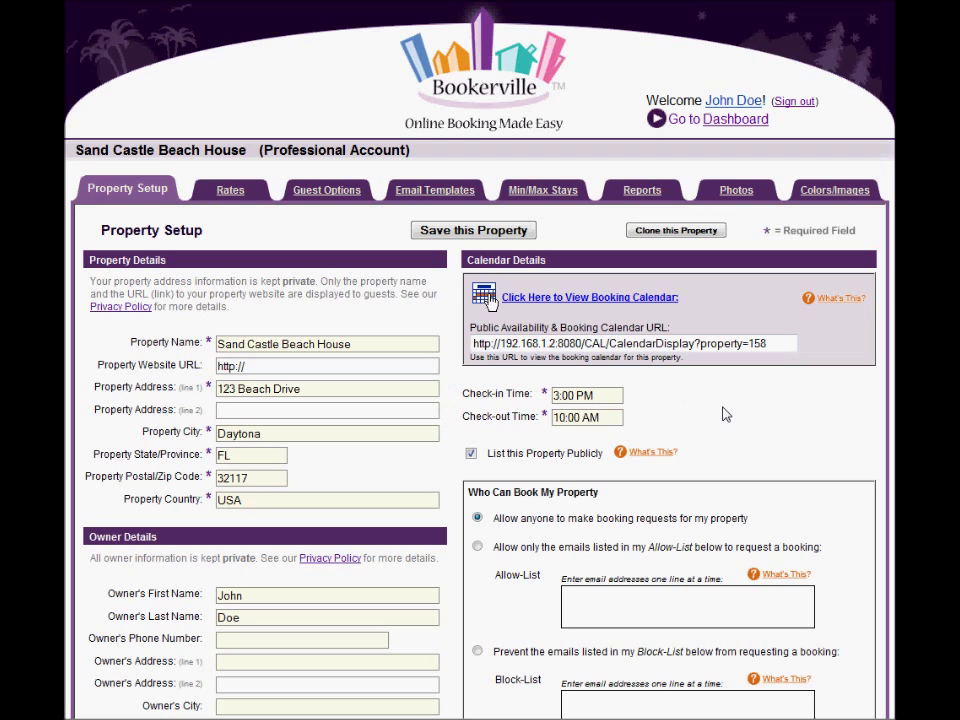
{"action": "left_click", "coordinate": [489, 300]}
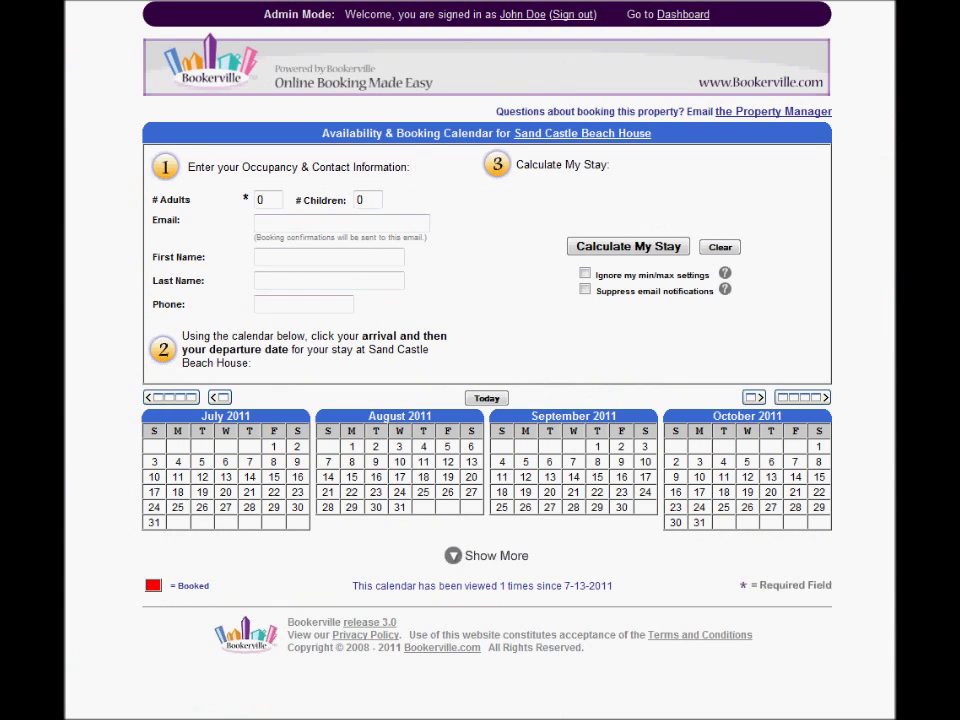
{"action": "key", "text": "ctrl+w"}
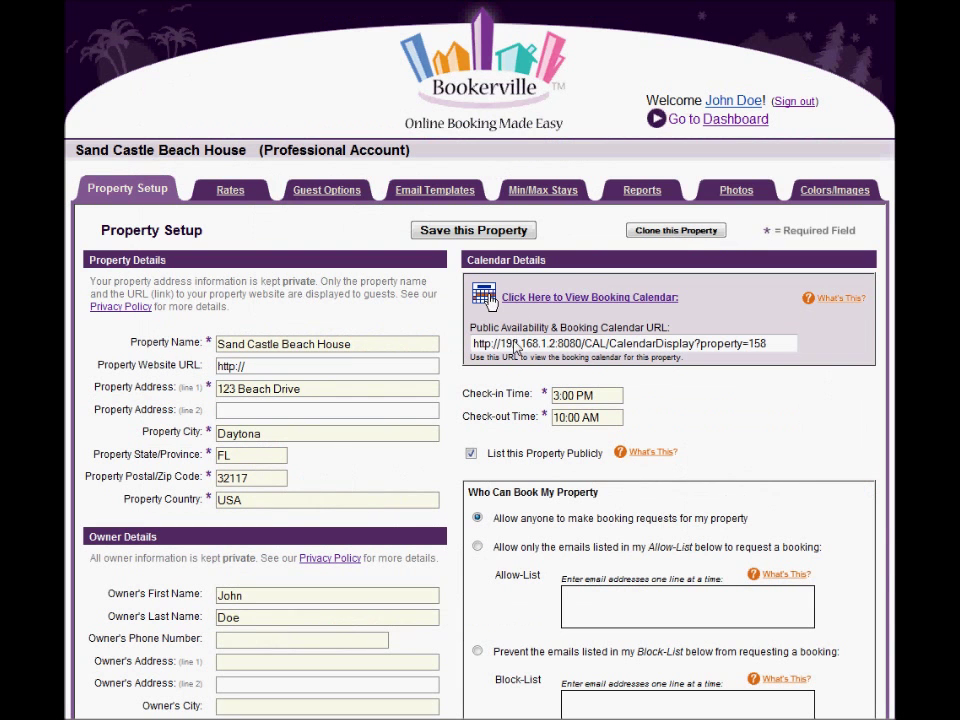
{"action": "left_click_drag", "start_coordinate": [470, 333], "coordinate": [690, 345]}
{"action": "left_click", "coordinate": [690, 394]}
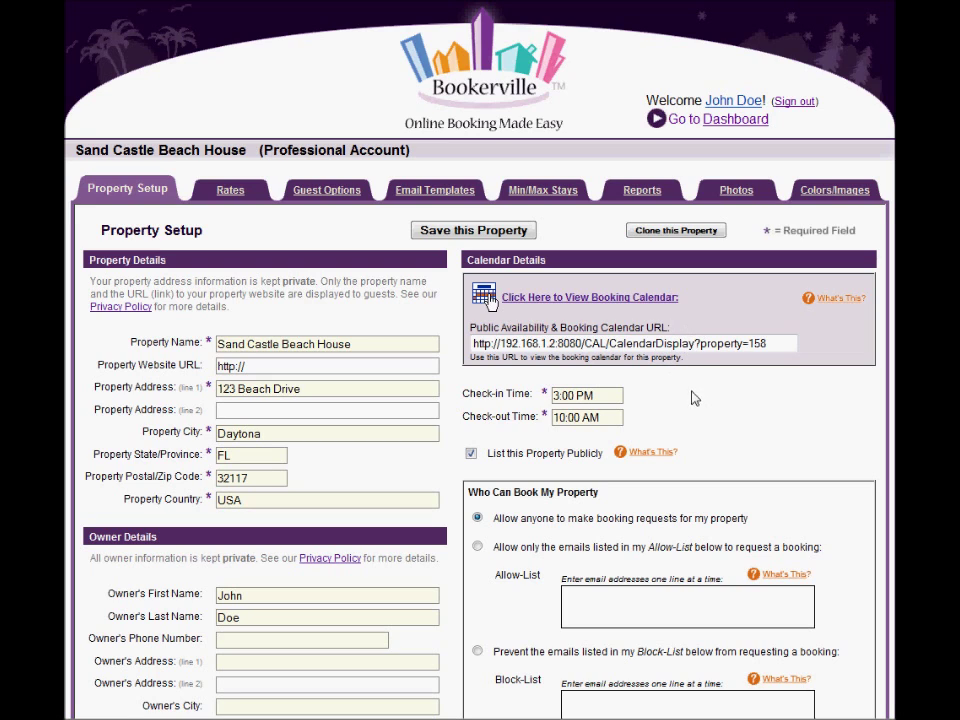
{"action": "left_click", "coordinate": [647, 347]}
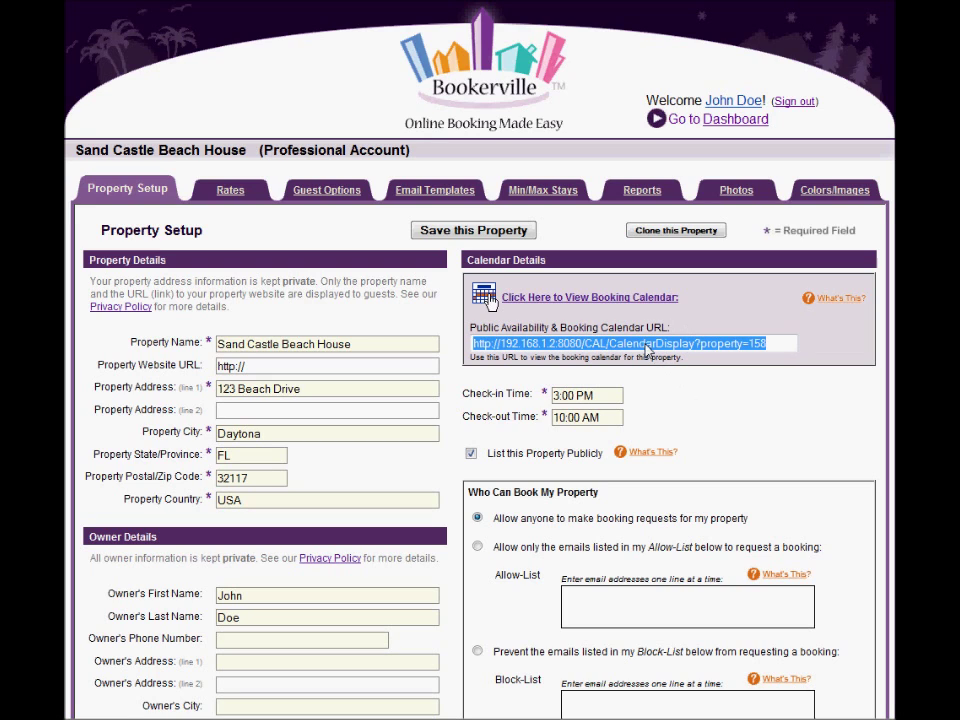
{"action": "left_click", "coordinate": [730, 401]}
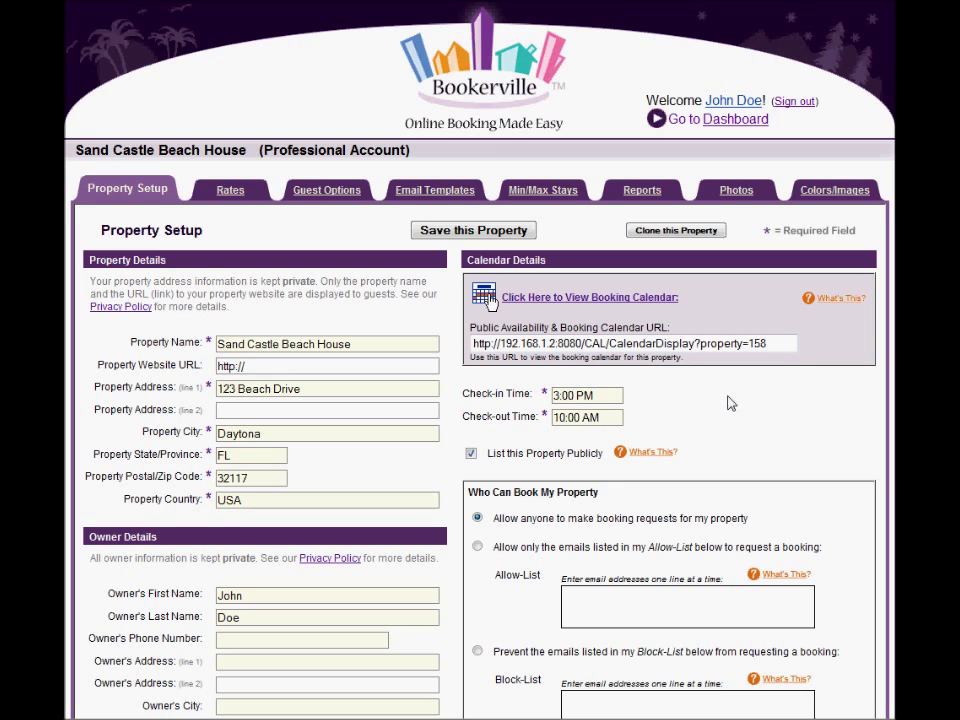